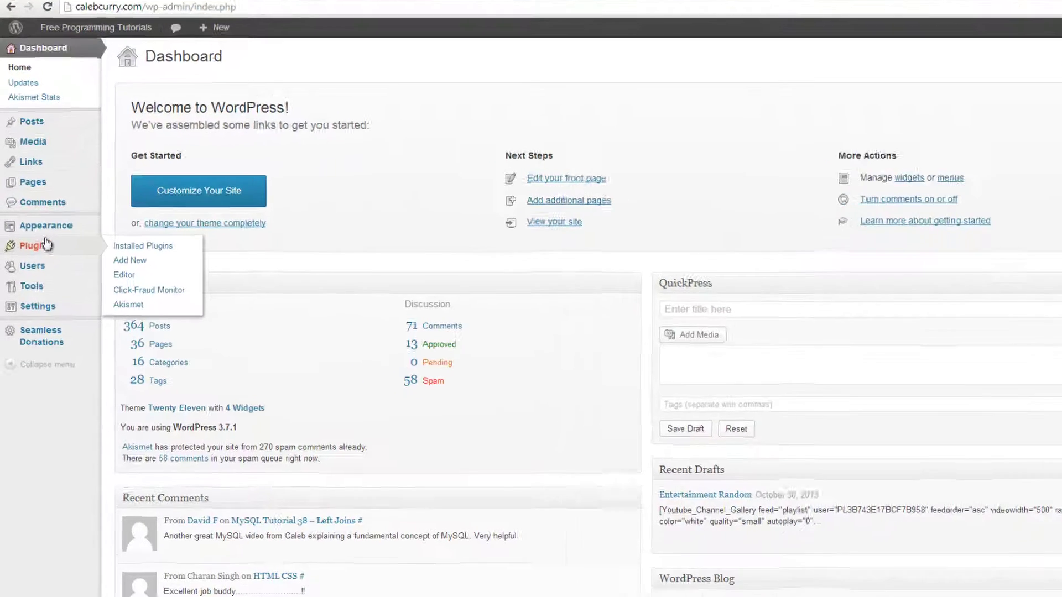
From Plugins > Add New, search the plugin directory for 'social networks auto poster'.
mouse_move(40, 224)
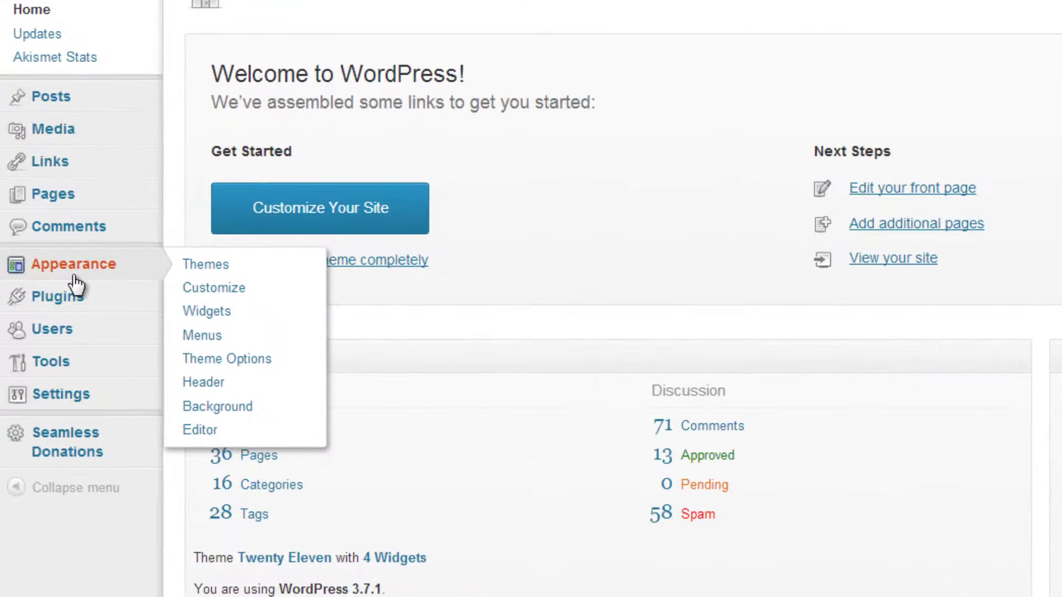
mouse_move(64, 282)
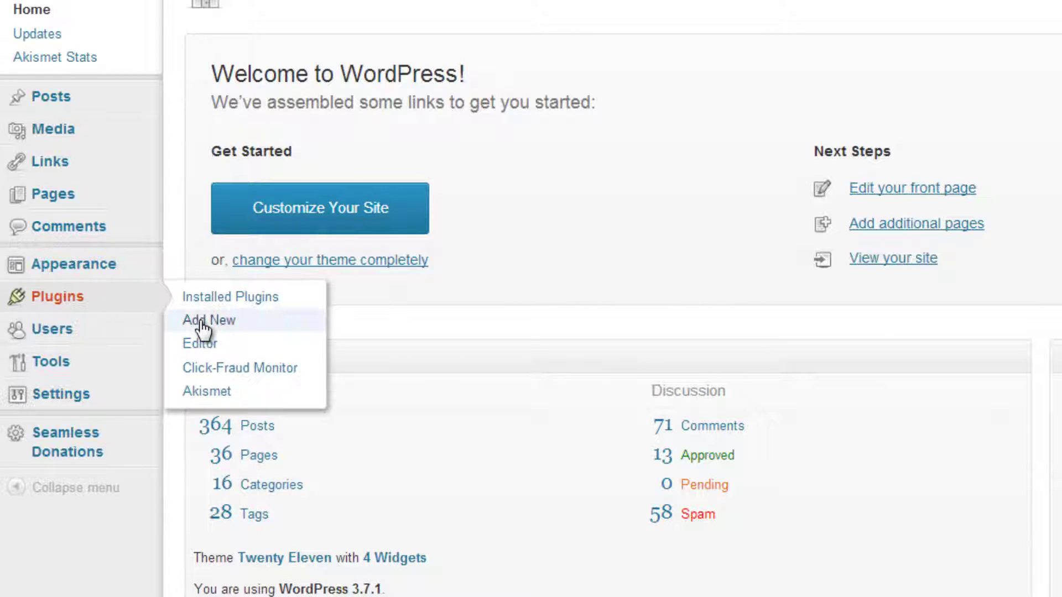
left_click(205, 327)
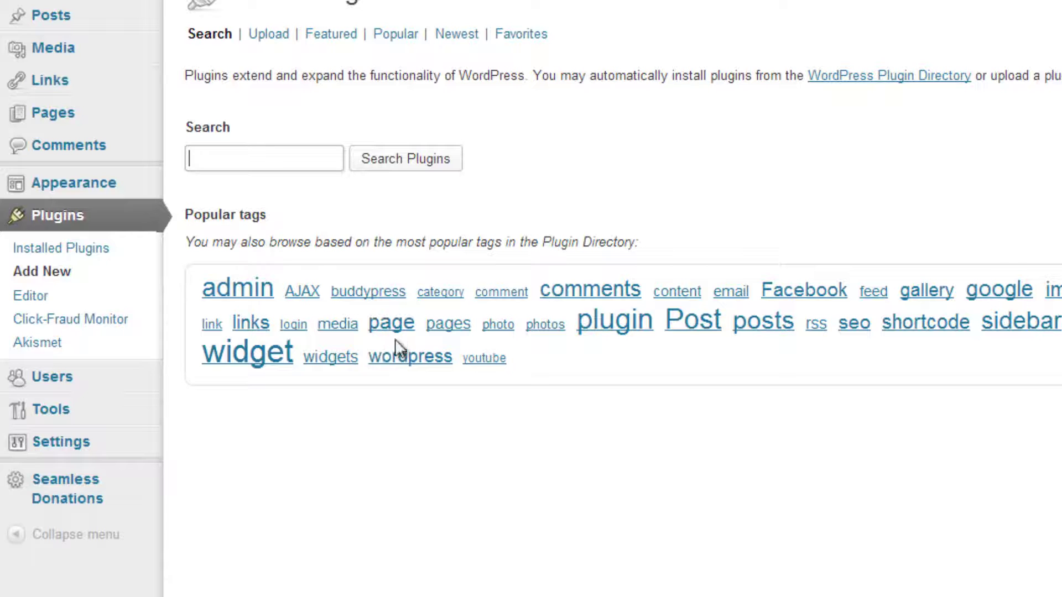
left_click(327, 164)
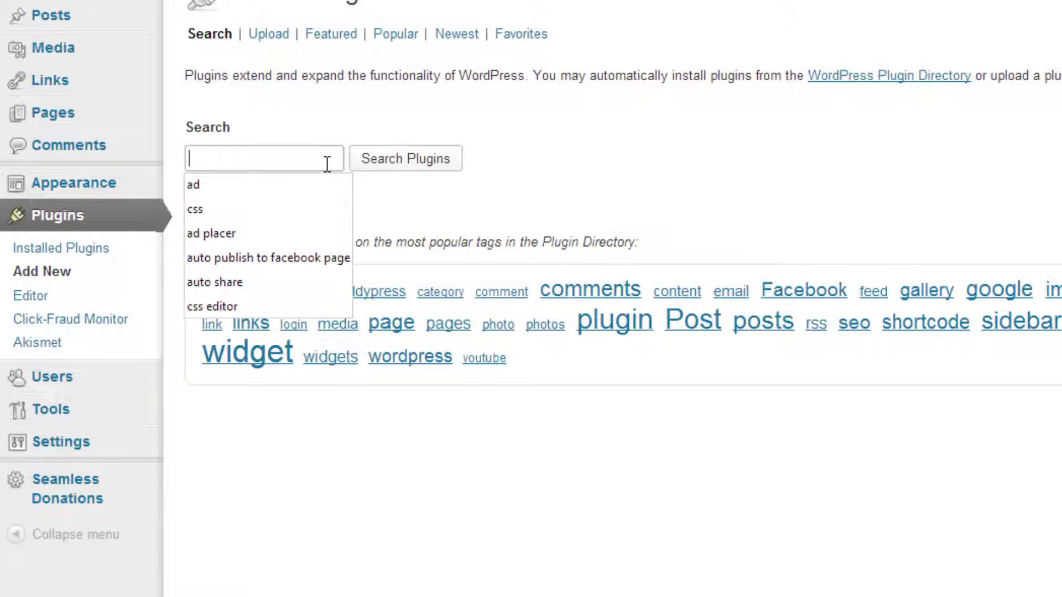
type("social ")
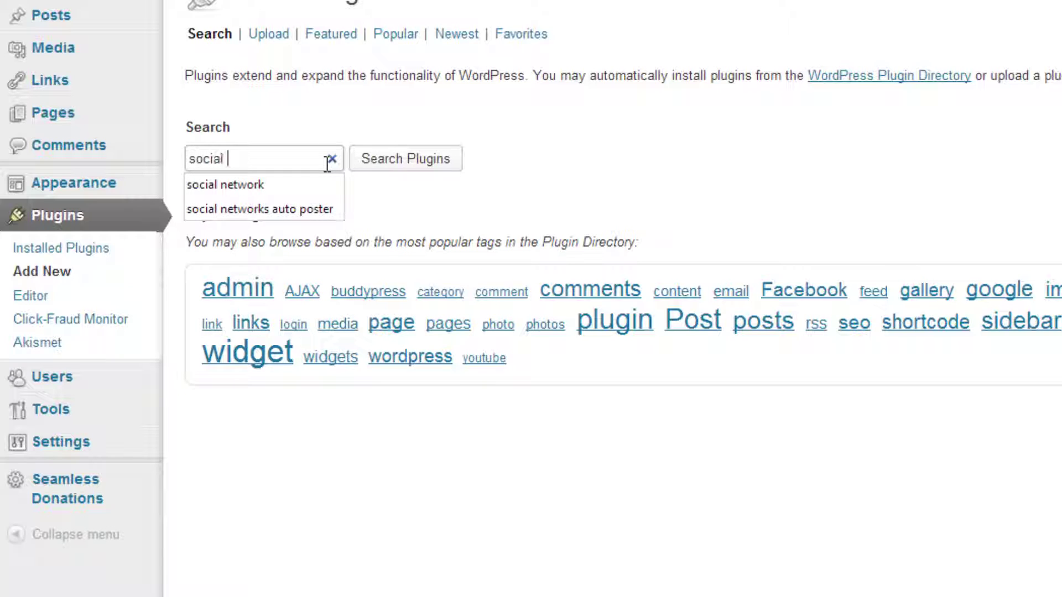
type("netowkrs auto")
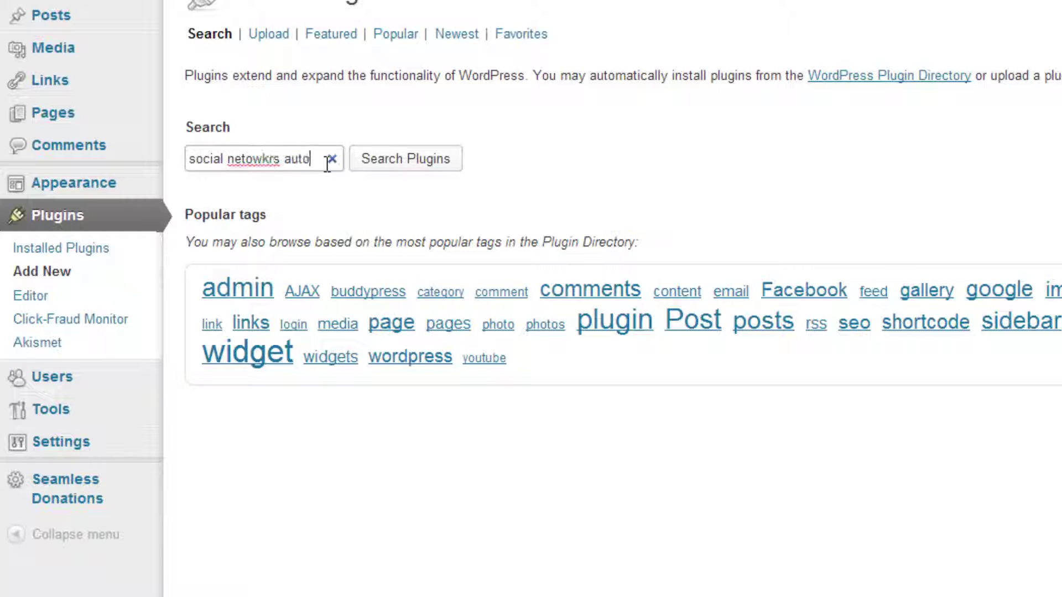
key("BackSpace")
key("BackSpace")
key("BackSpace")
key("BackSpace")
key("BackSpace")
key("BackSpace")
key("BackSpace")
key("BackSpace")
key("BackSpace")
key("BackSpace")
type("works au")
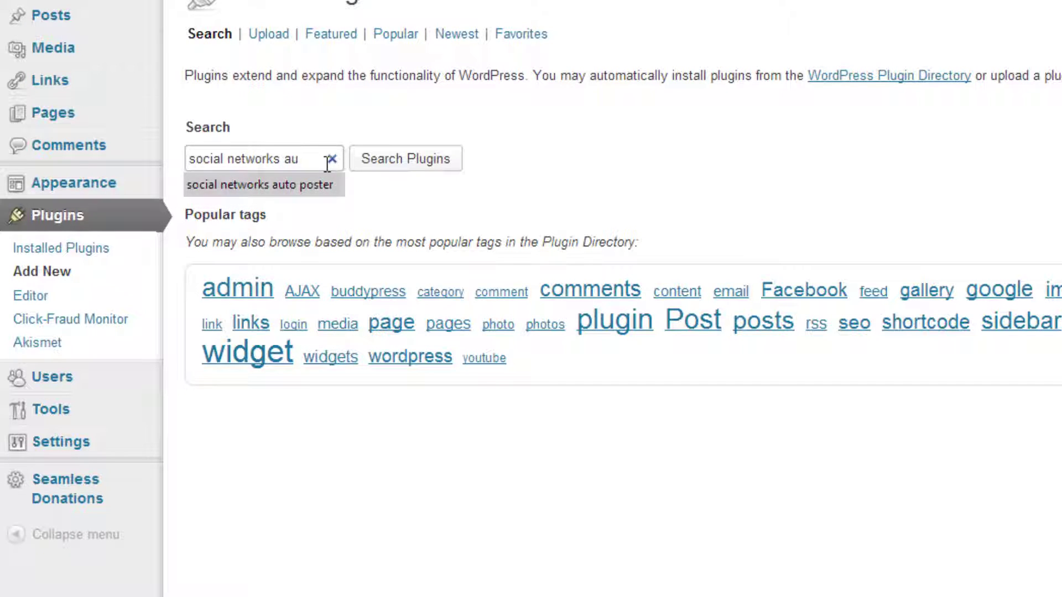
key("Return")
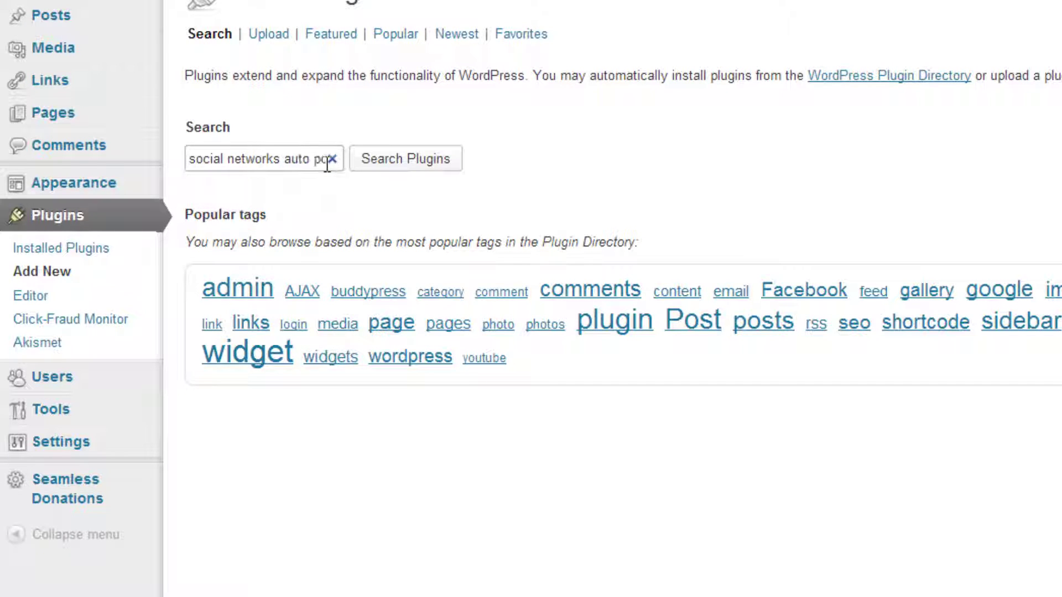
left_click(431, 166)
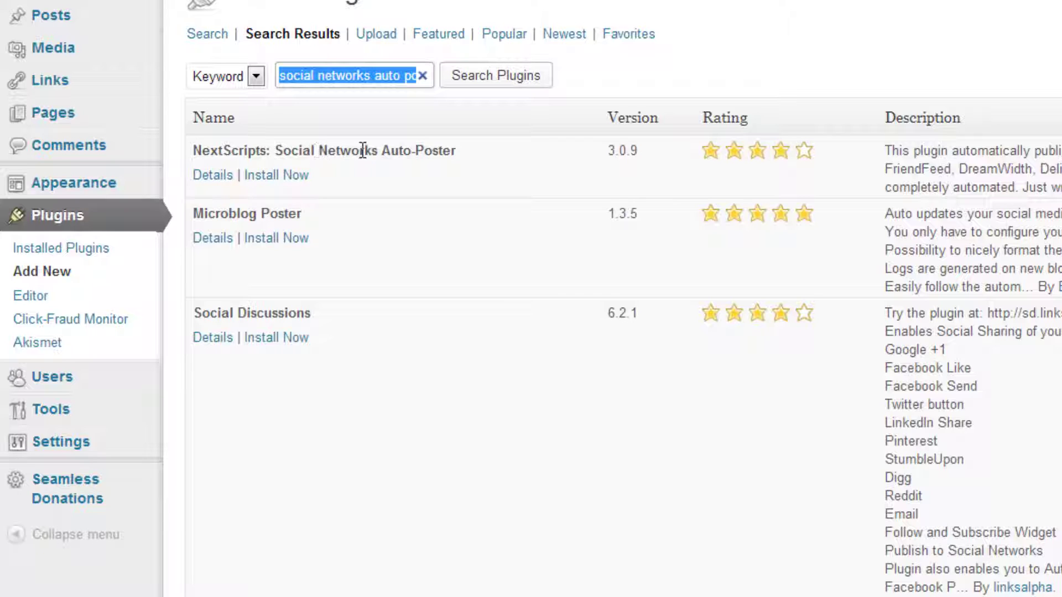
Install and activate NextScripts: Social Networks Auto-Poster 3.0.9, then find it in the plugins list.
left_click(278, 176)
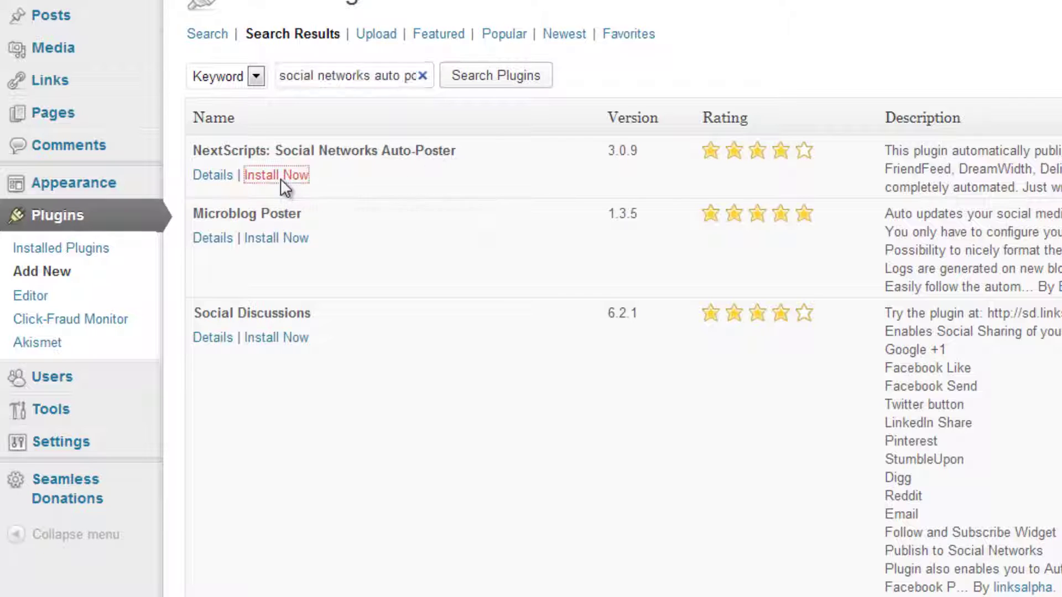
left_click(1018, 39)
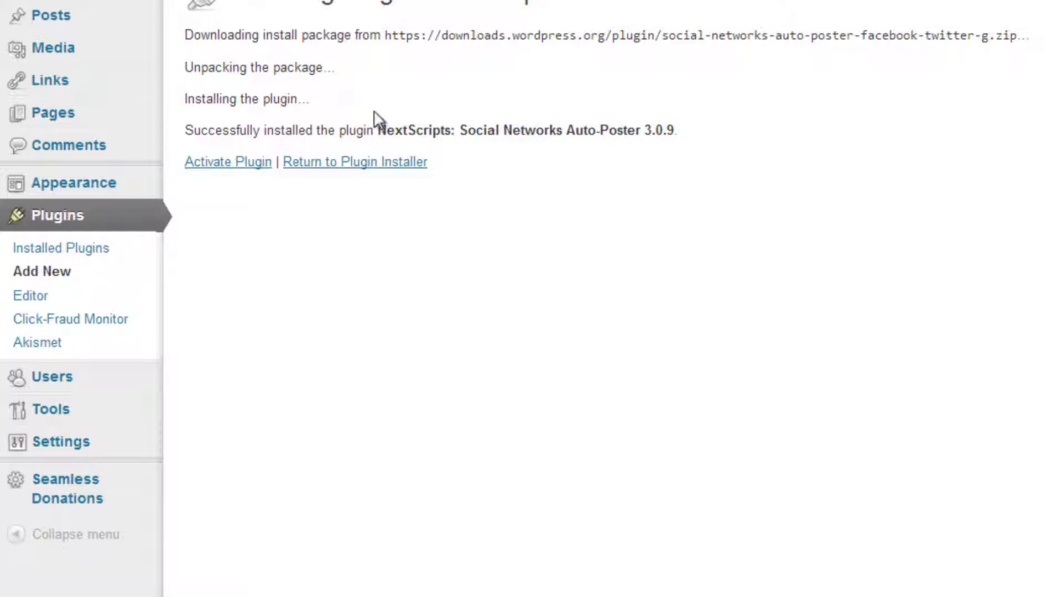
left_click(244, 162)
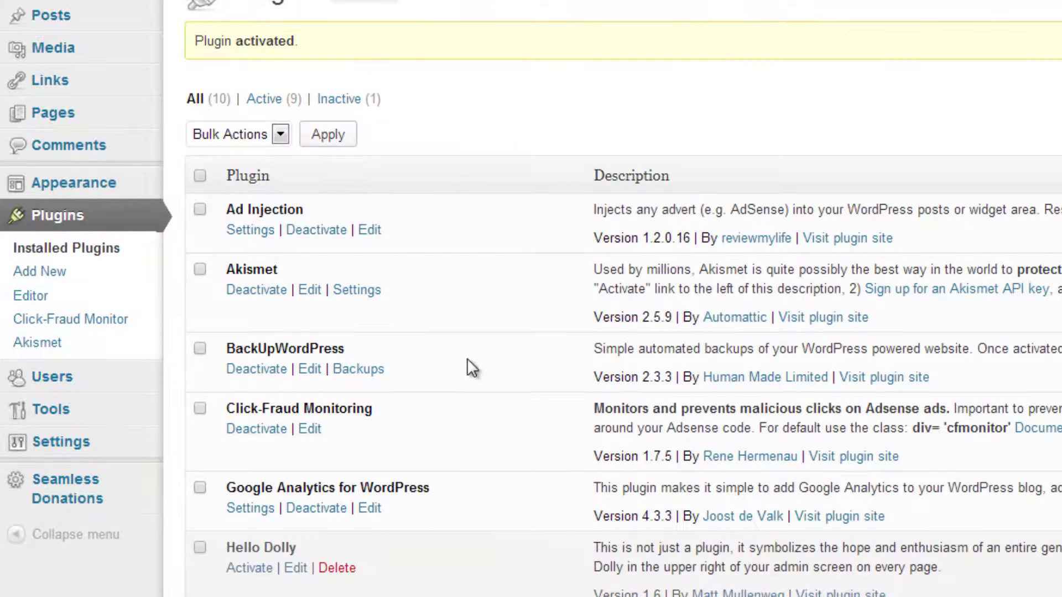
scroll(467, 358, "down", 5)
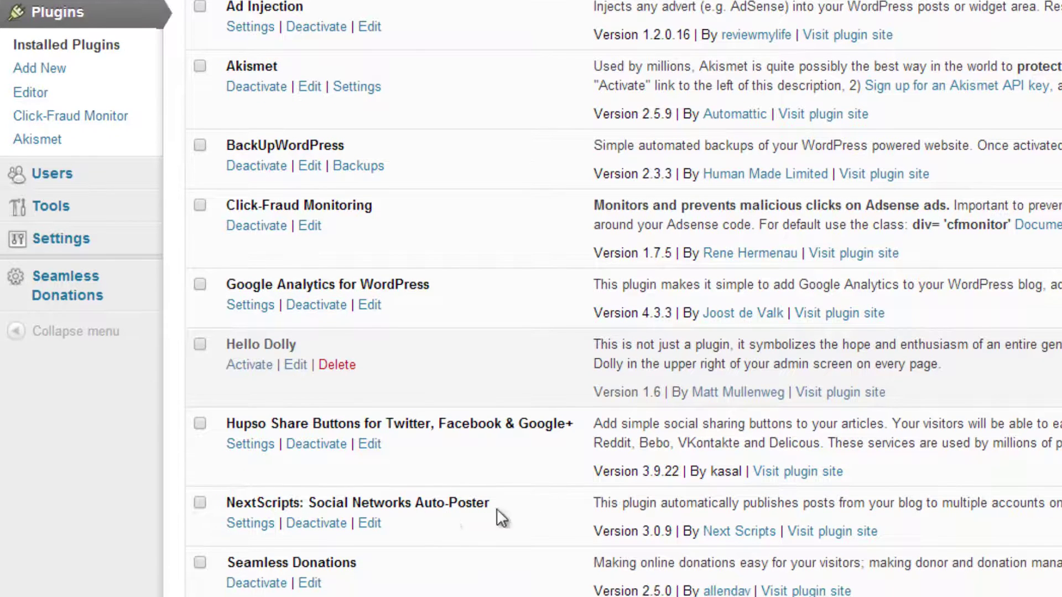
In the NextScripts SNAP settings, add a new network account and choose Twitter.
left_click(254, 525)
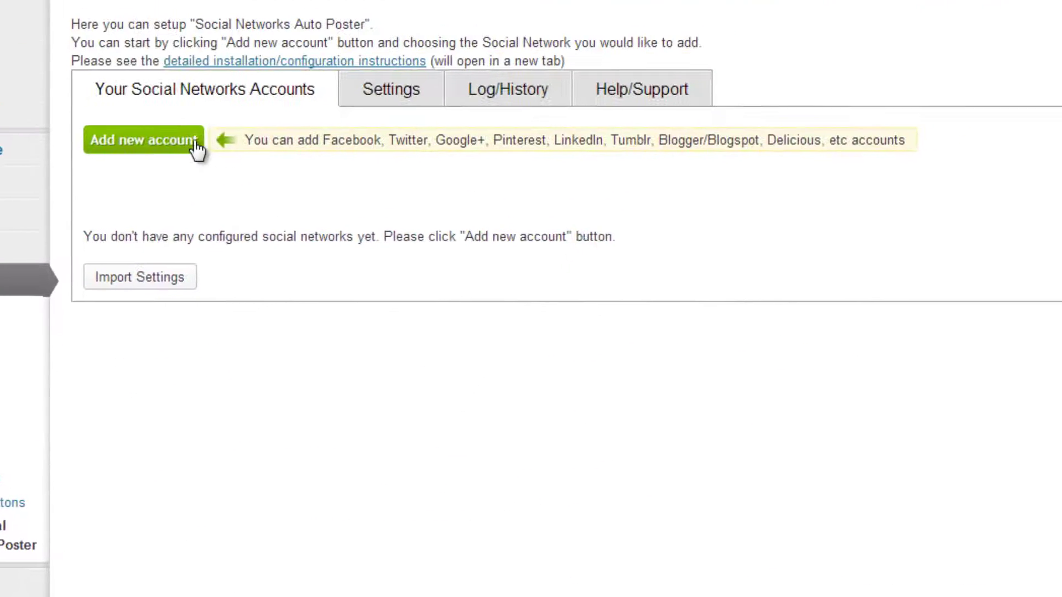
left_click(194, 145)
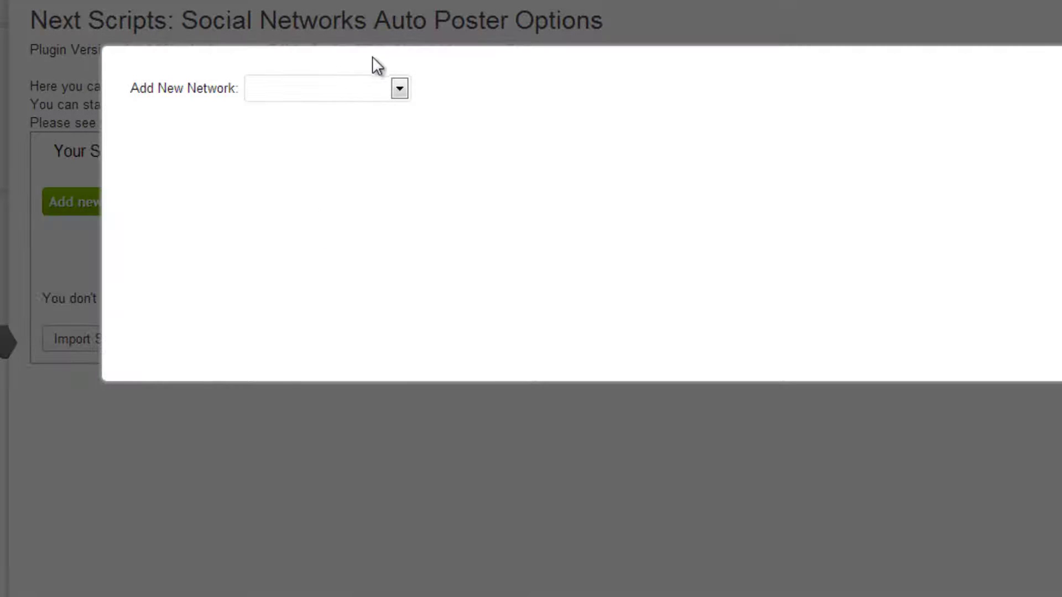
left_click(399, 89)
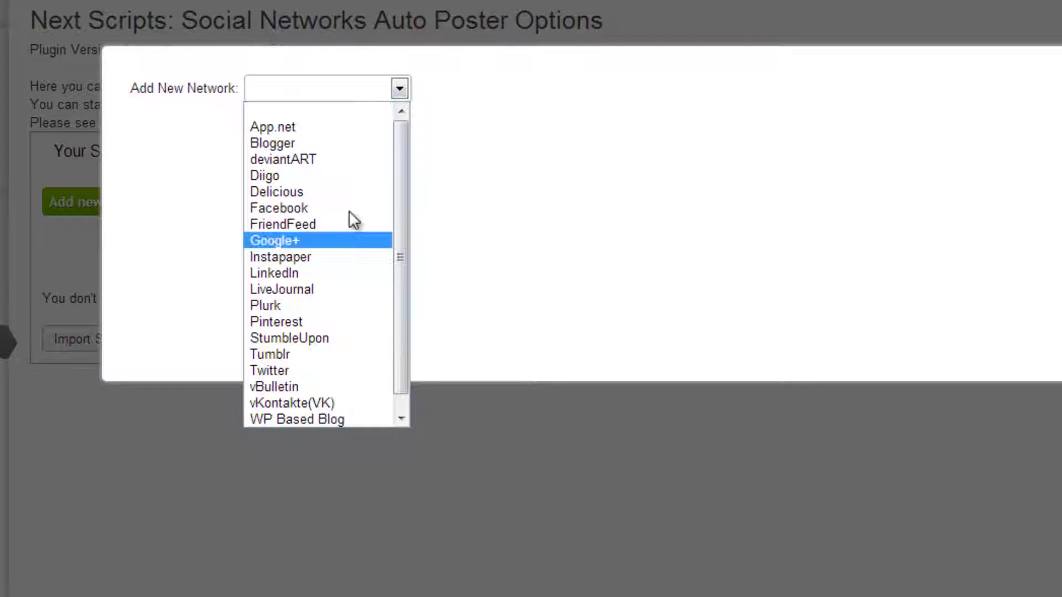
left_click(302, 368)
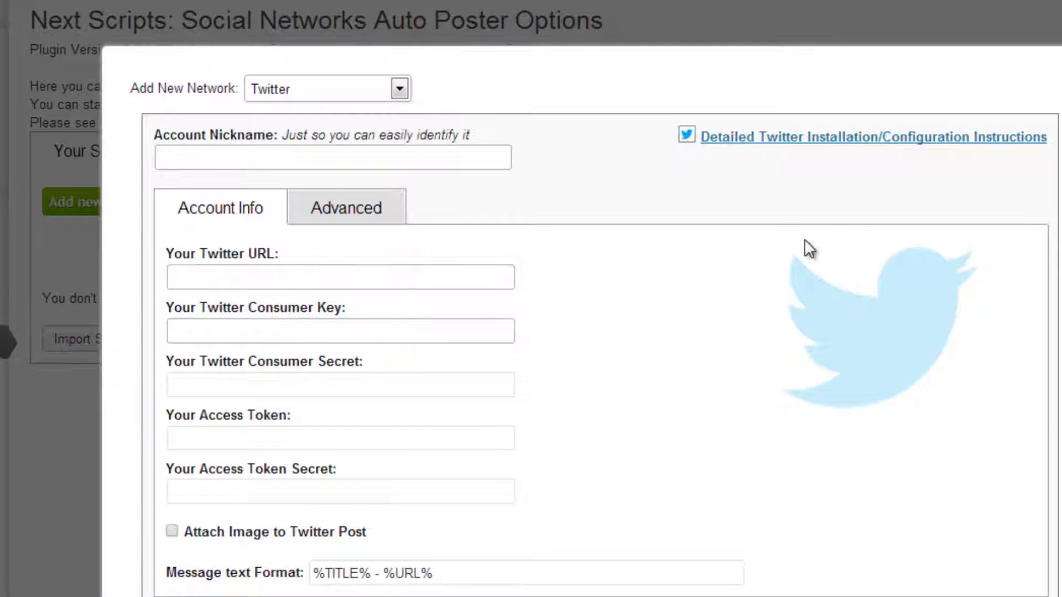
Fill in the Twitter profile URL and an account nickname for the new Twitter account.
left_click(252, 280)
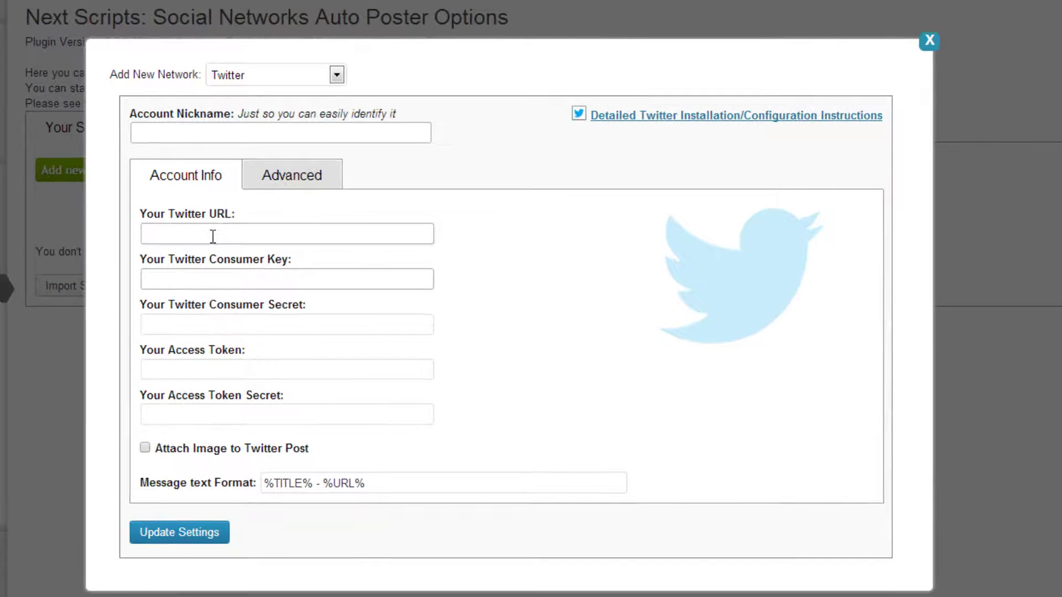
type("http://twitter.com/calebcurry")
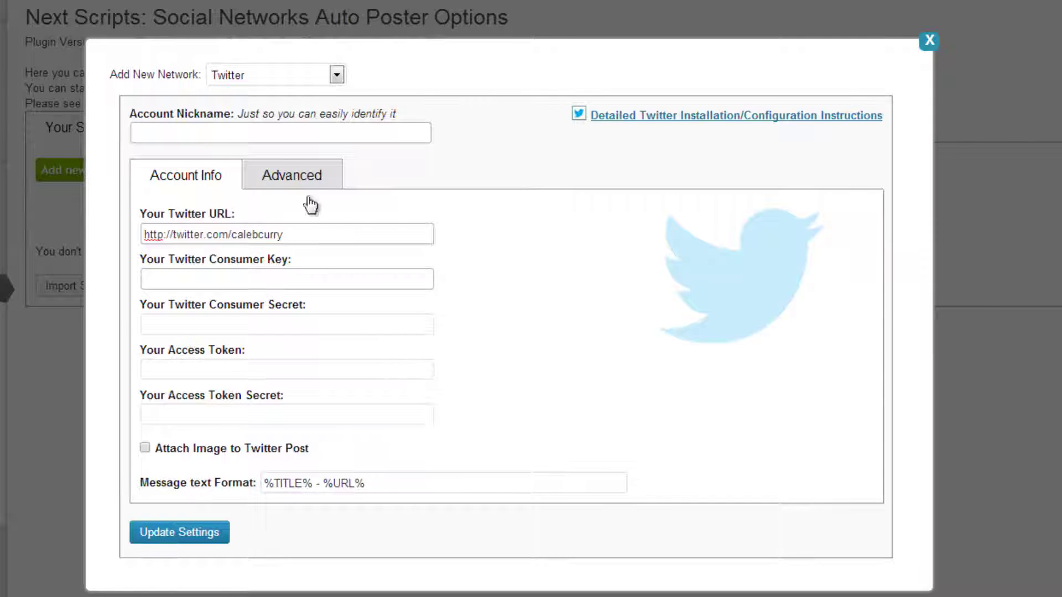
left_click(358, 133)
type("Caleb C")
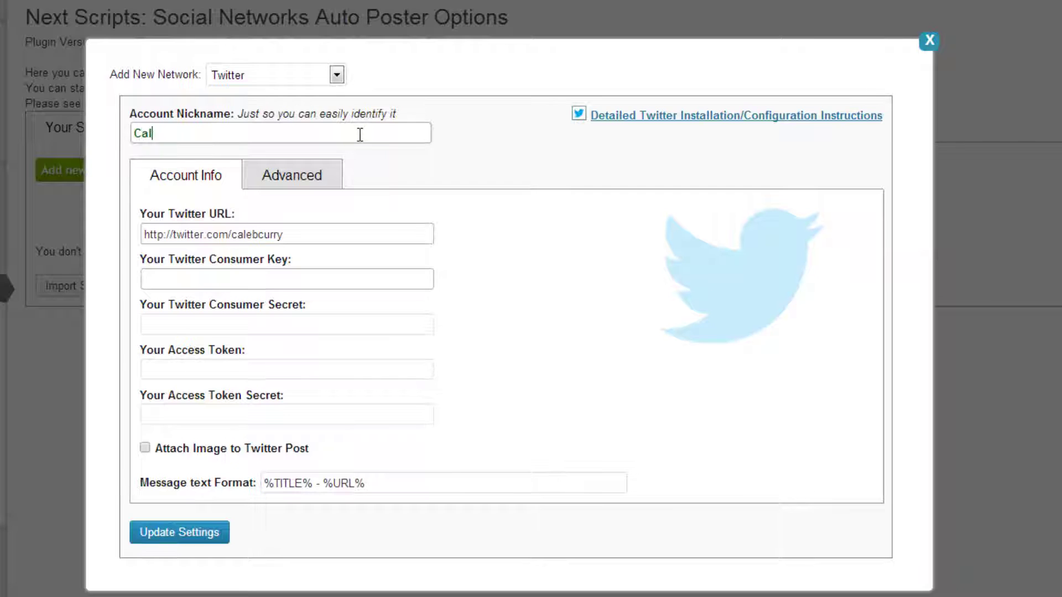
key("BackSpace")
key("BackSpace")
type("Curry Twitter")
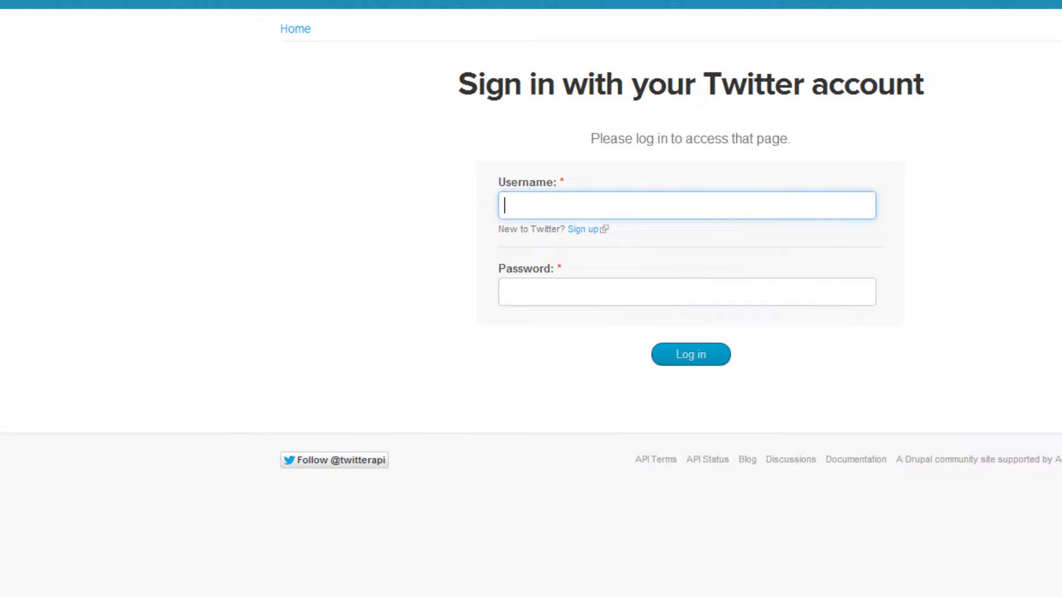
Sign in to Twitter Developers with the account's username and password.
left_click(545, 88)
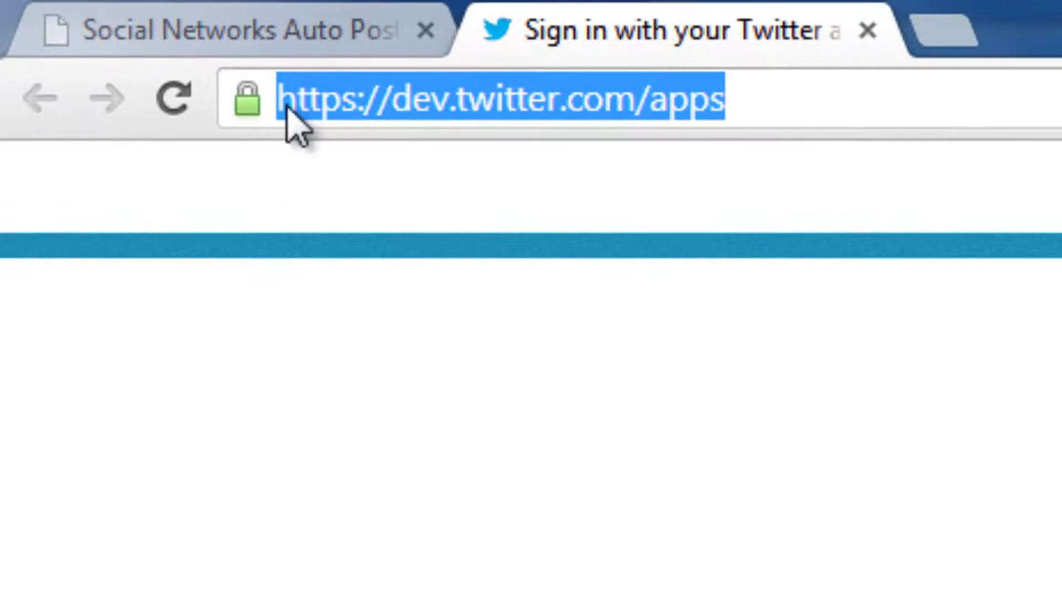
left_click(299, 83)
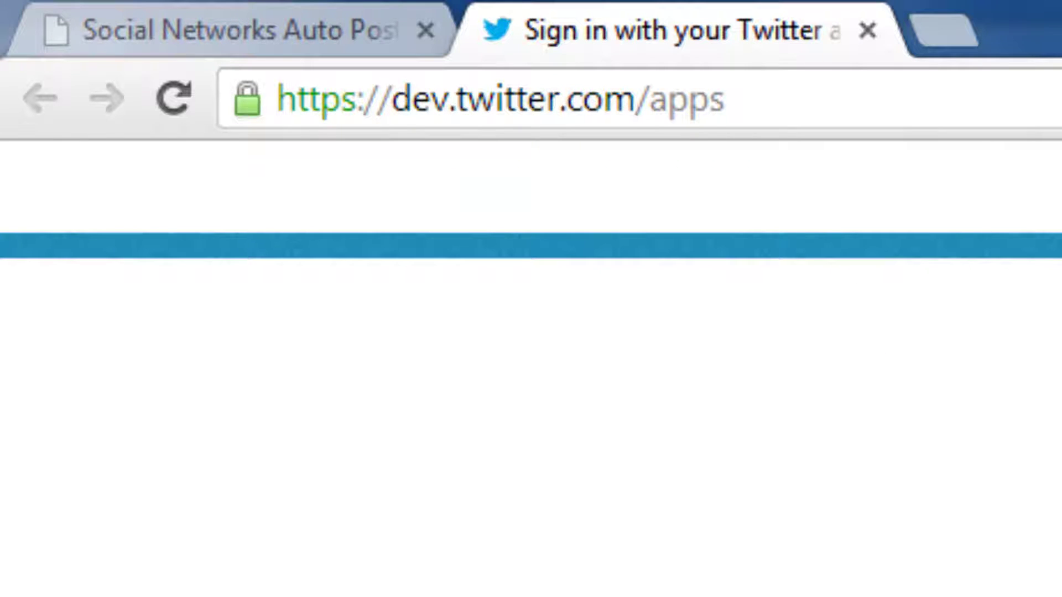
type("Caleb Cur")
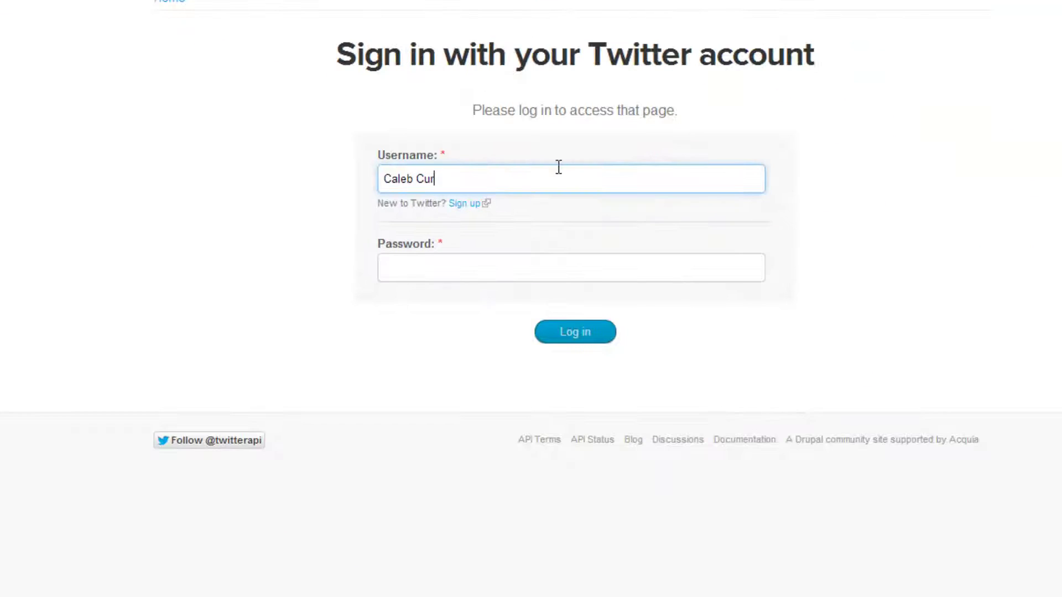
key("BackSpace")
key("BackSpace")
key("BackSpace")
key("BackSpace")
type("Curry")
key("Tab")
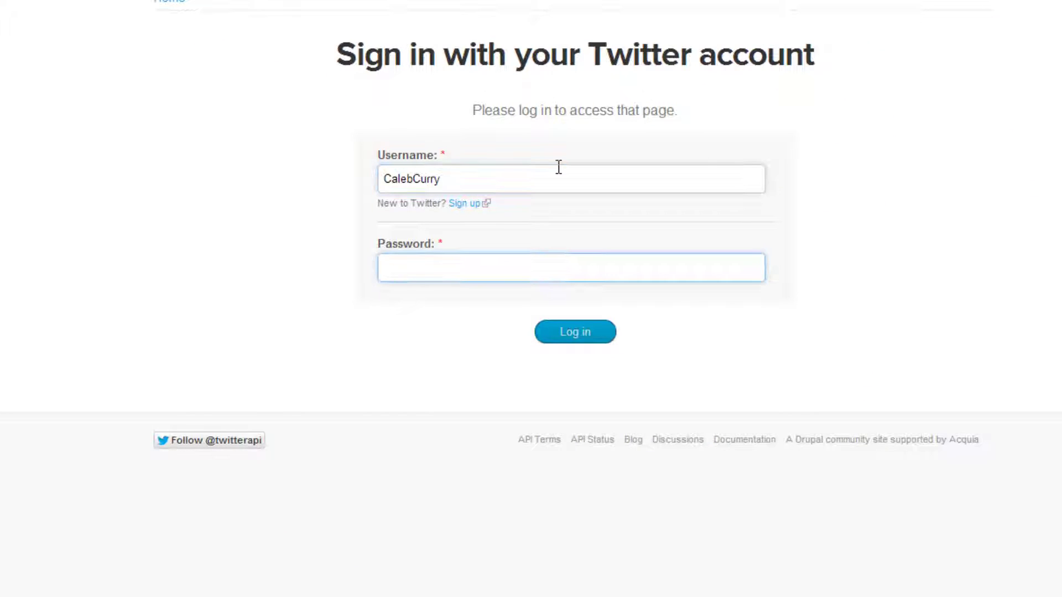
type("••••••••••••")
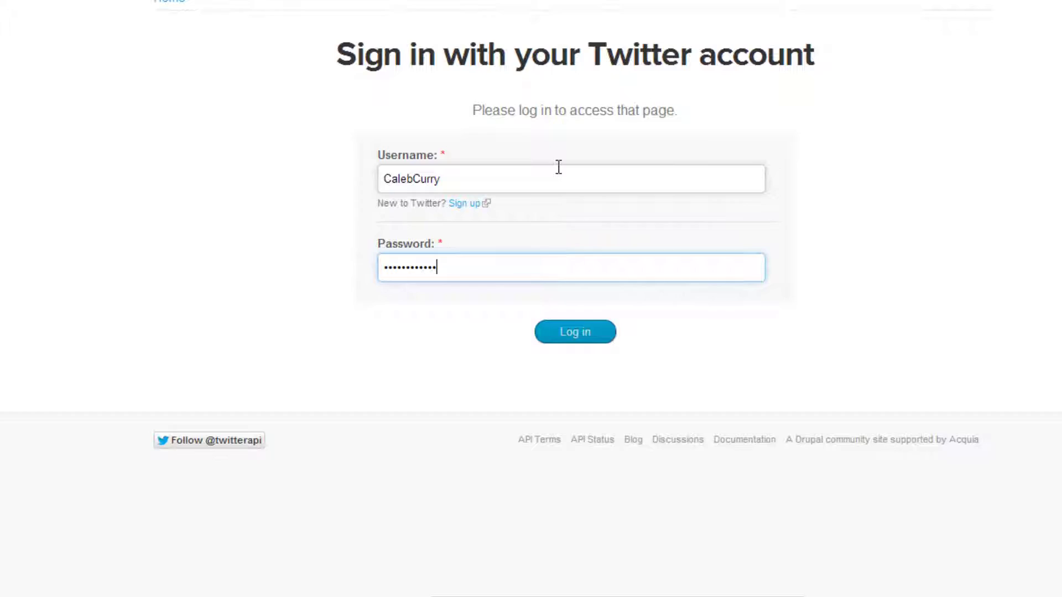
key("Return")
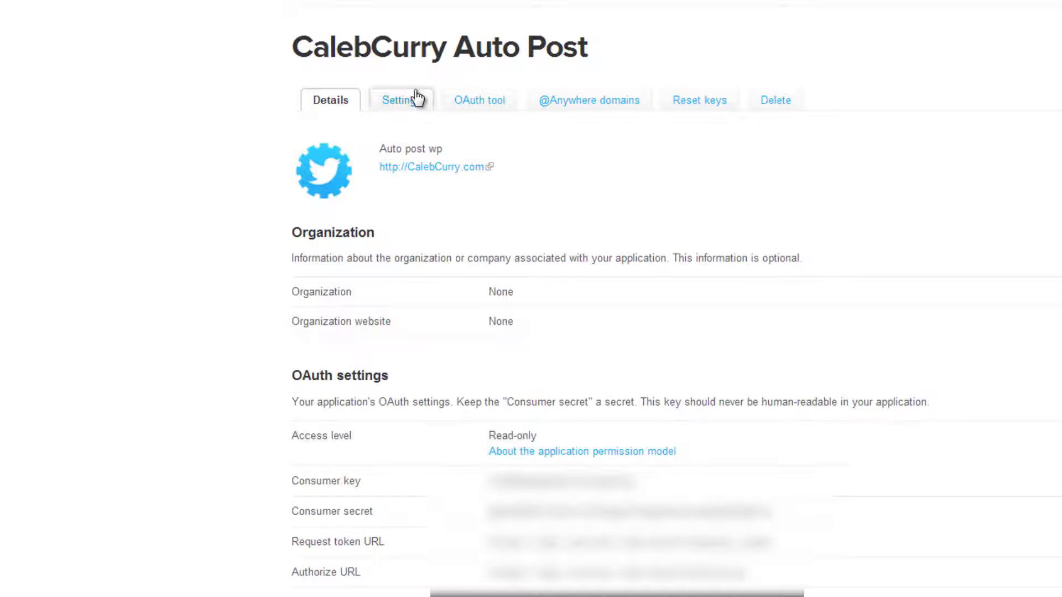
Set the Auto Post app's access level to Read and write, confirm on Details, and return to WordPress.
left_click(400, 105)
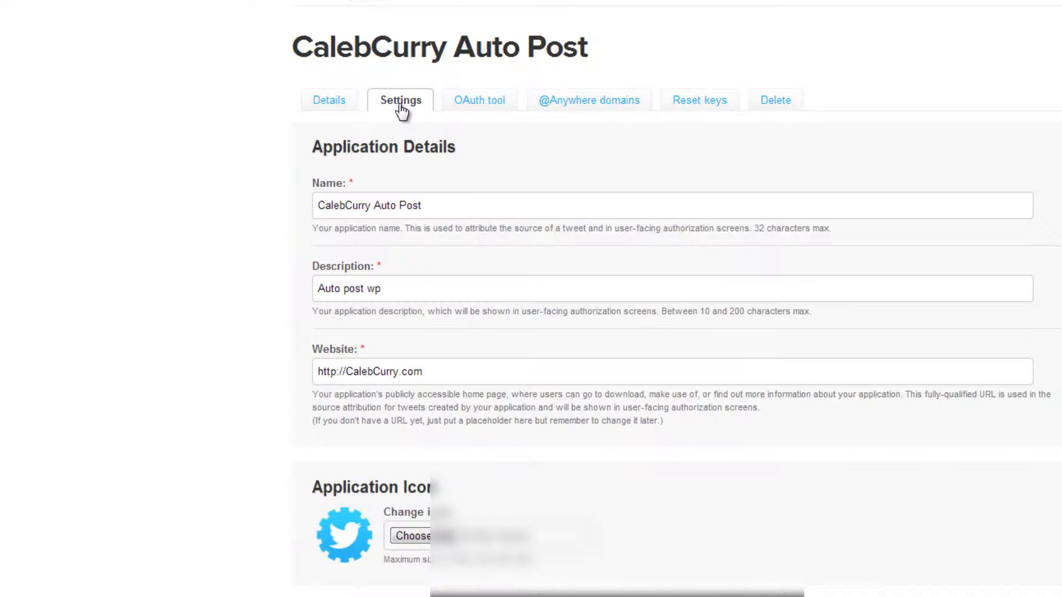
scroll(419, 530, "down", 5)
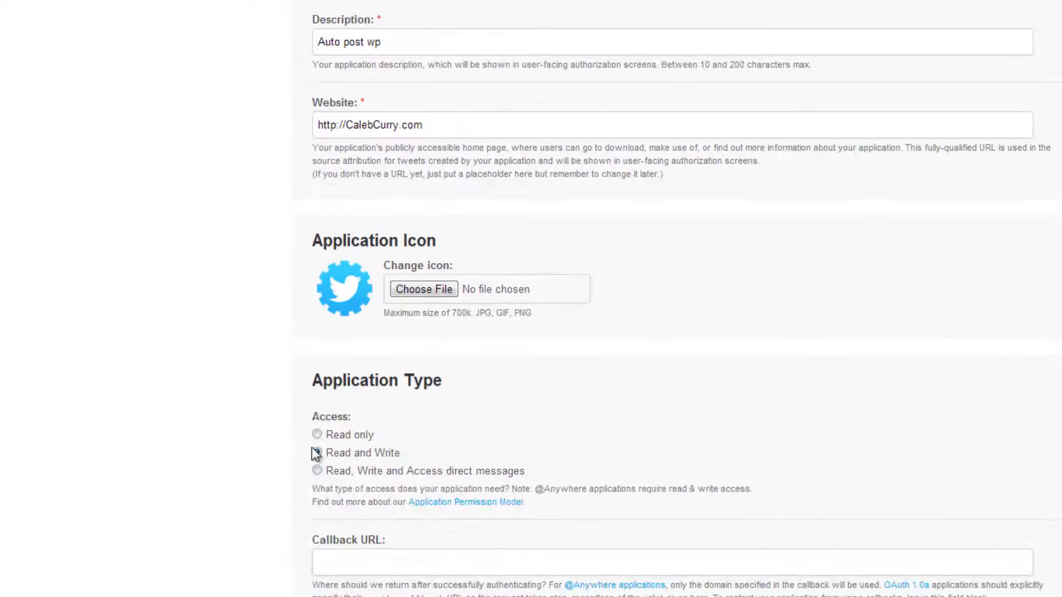
scroll(318, 452, "down", 5)
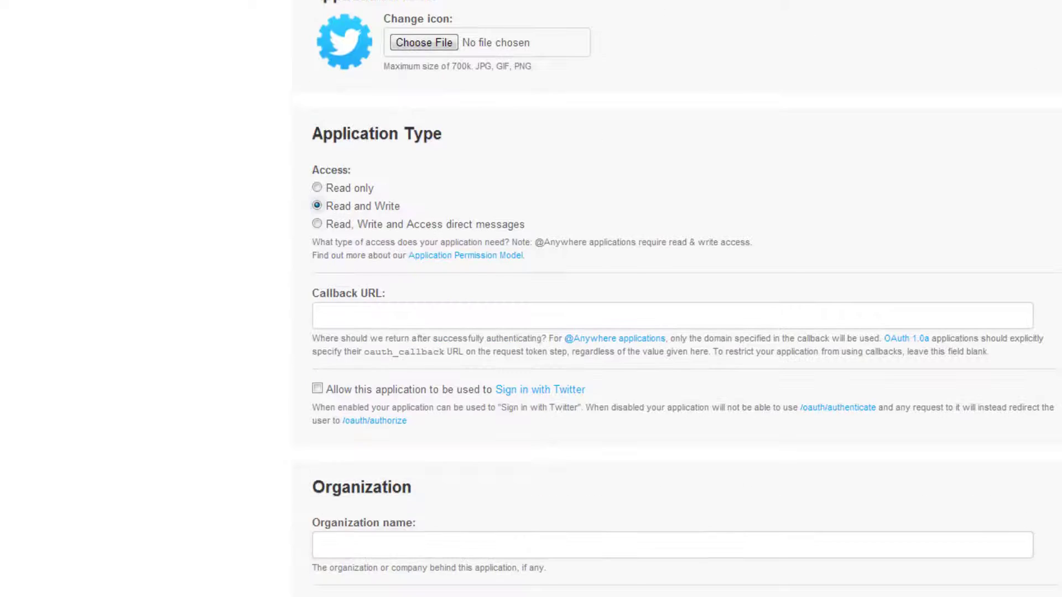
scroll(418, 592, "down", 2)
left_click(419, 570)
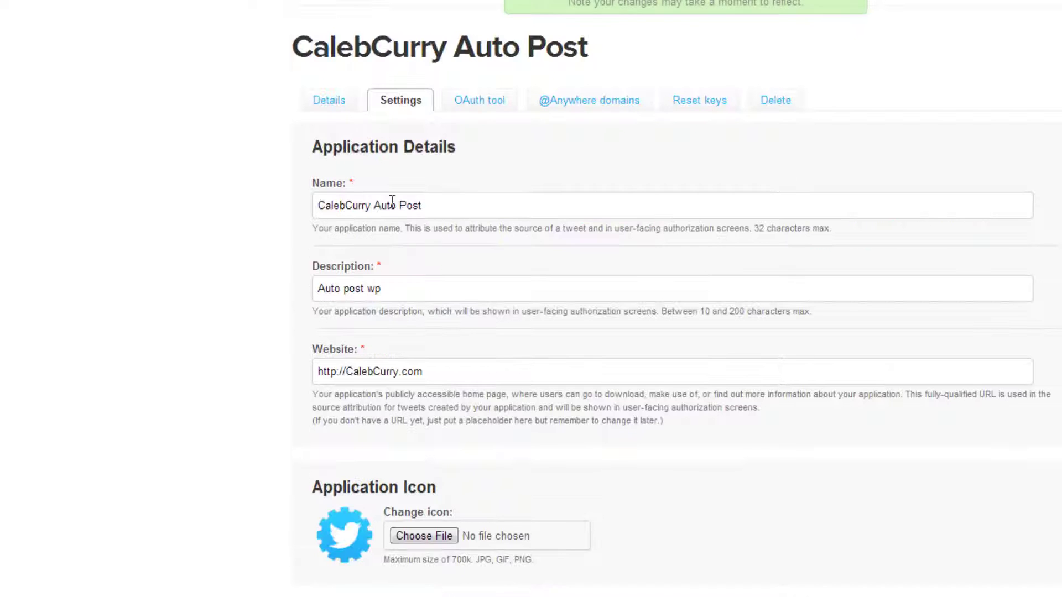
left_click(321, 102)
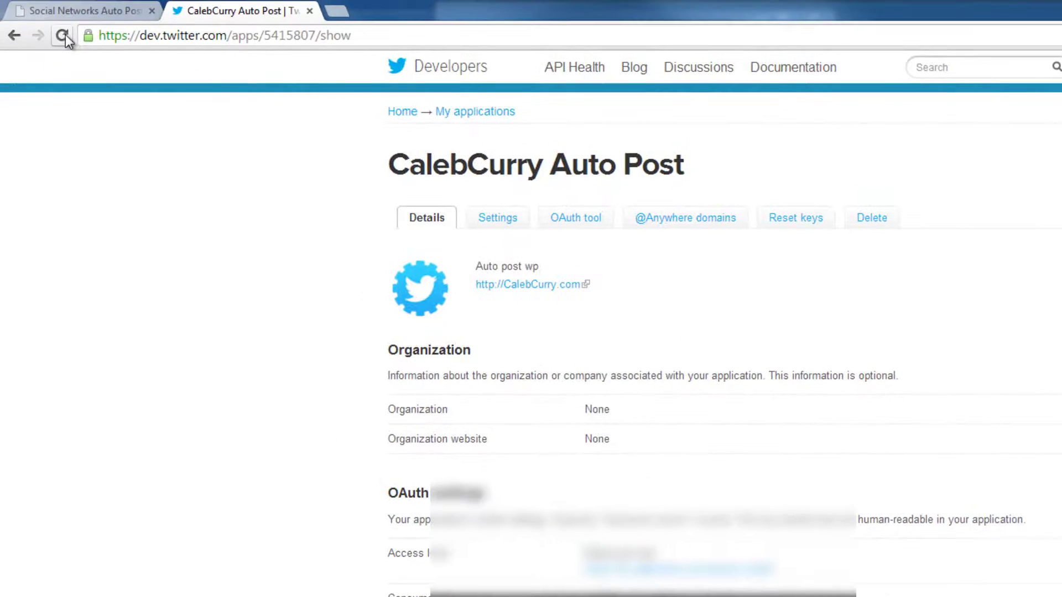
left_click(65, 34)
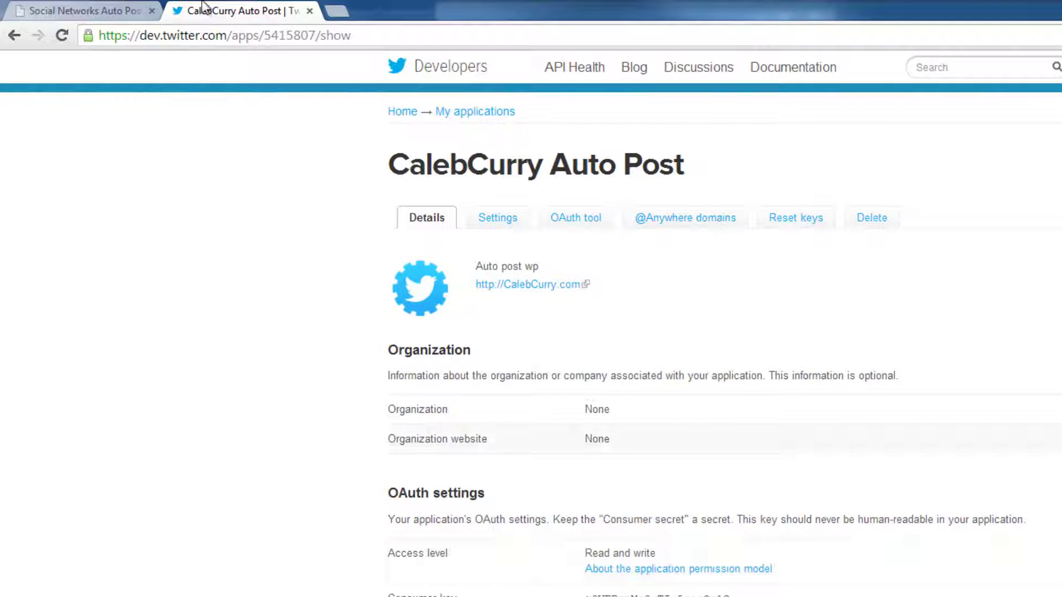
left_click(73, 8)
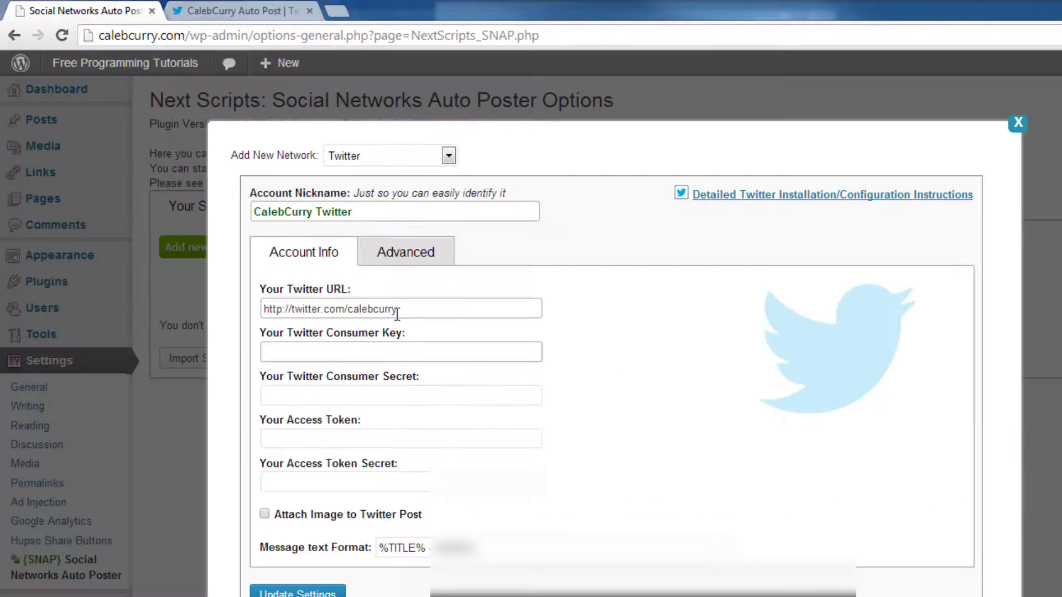
Copy the app's consumer key into the WordPress Consumer Key field.
left_click(301, 349)
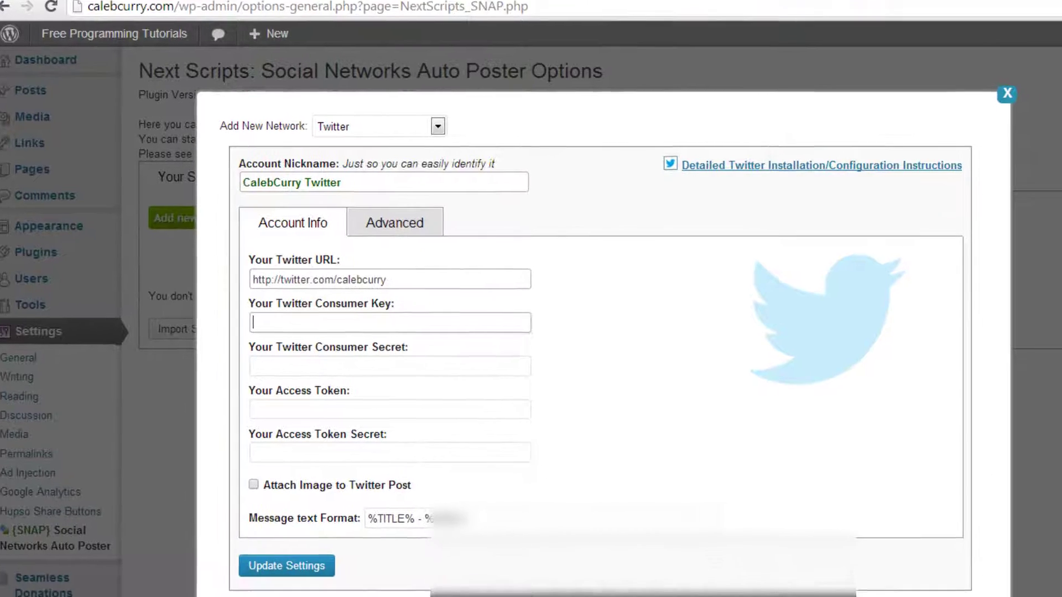
left_click(293, 10)
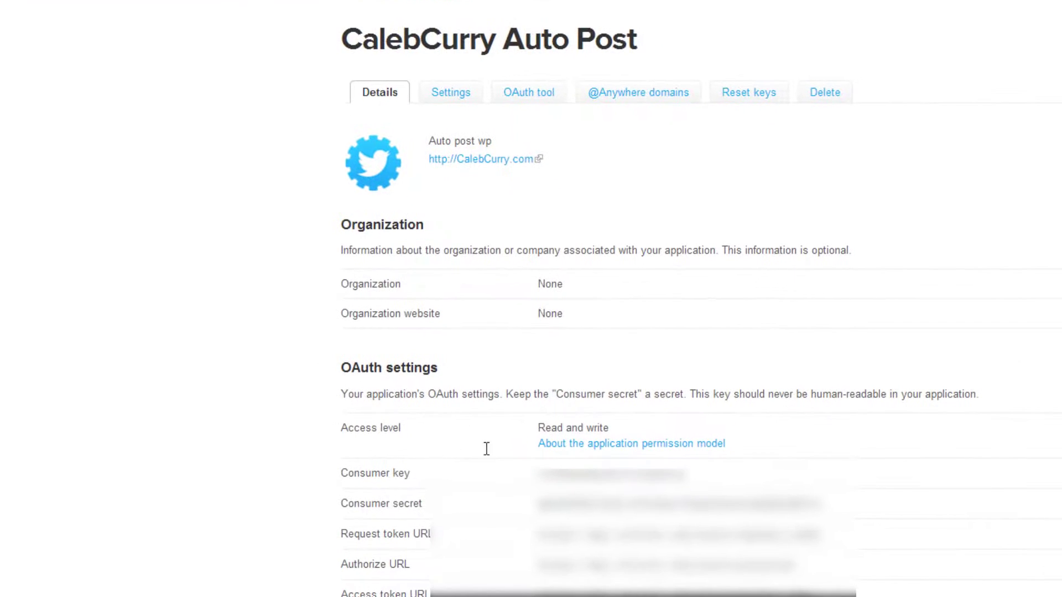
left_click_drag(683, 470, 542, 465)
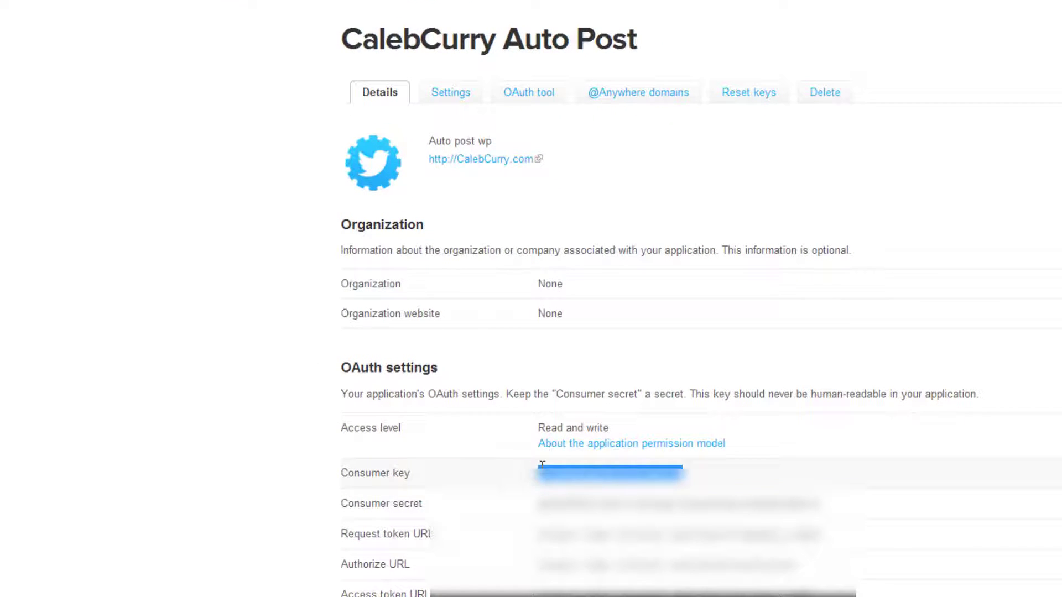
right_click(542, 468)
left_click(575, 480)
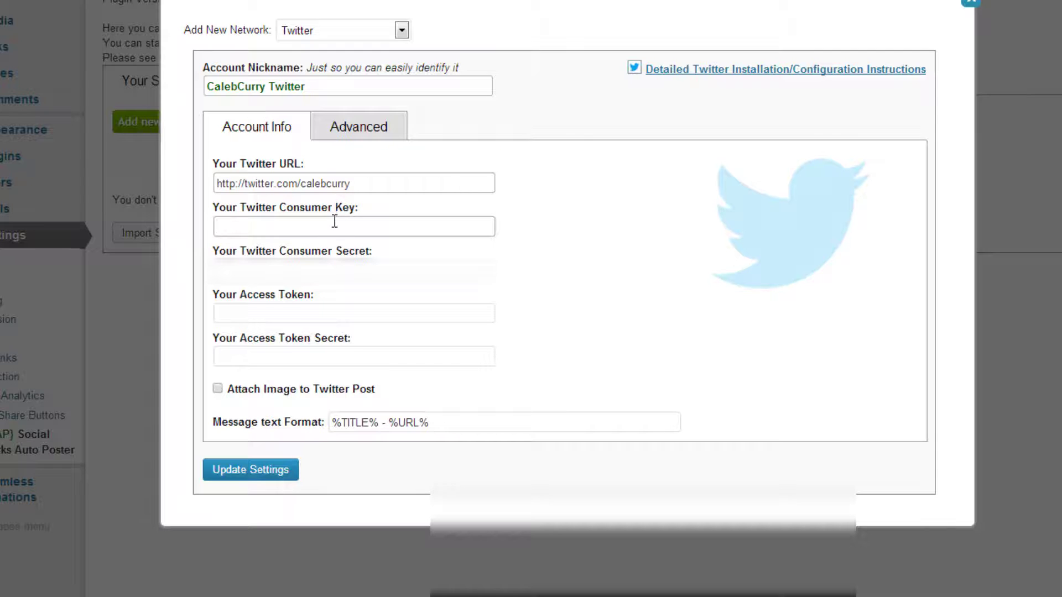
left_click(334, 225)
key("ctrl+v")
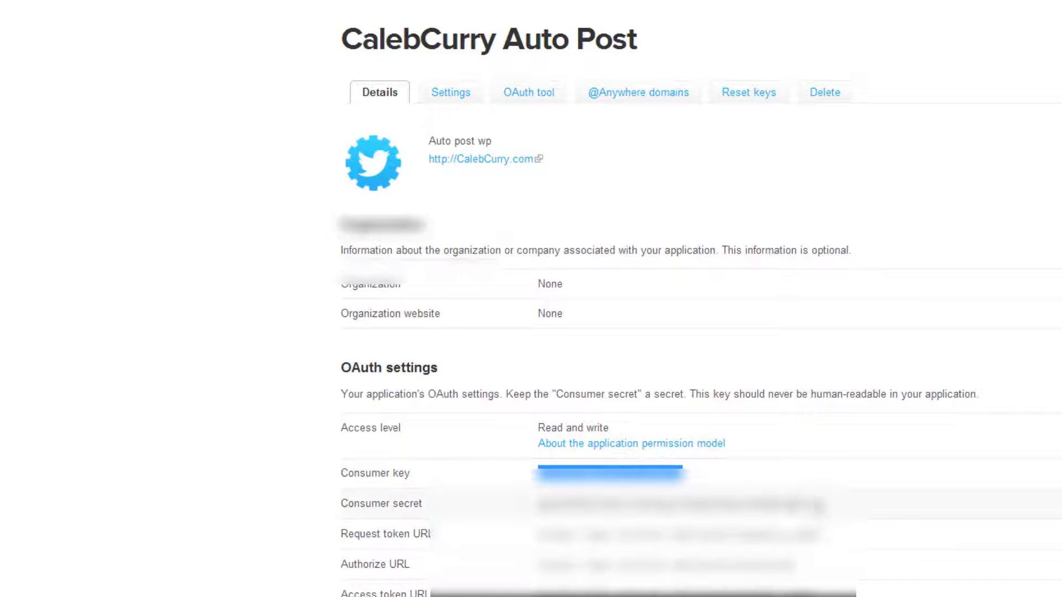
Copy the app's consumer secret into the Consumer Secret field.
left_click_drag(822, 503, 531, 503)
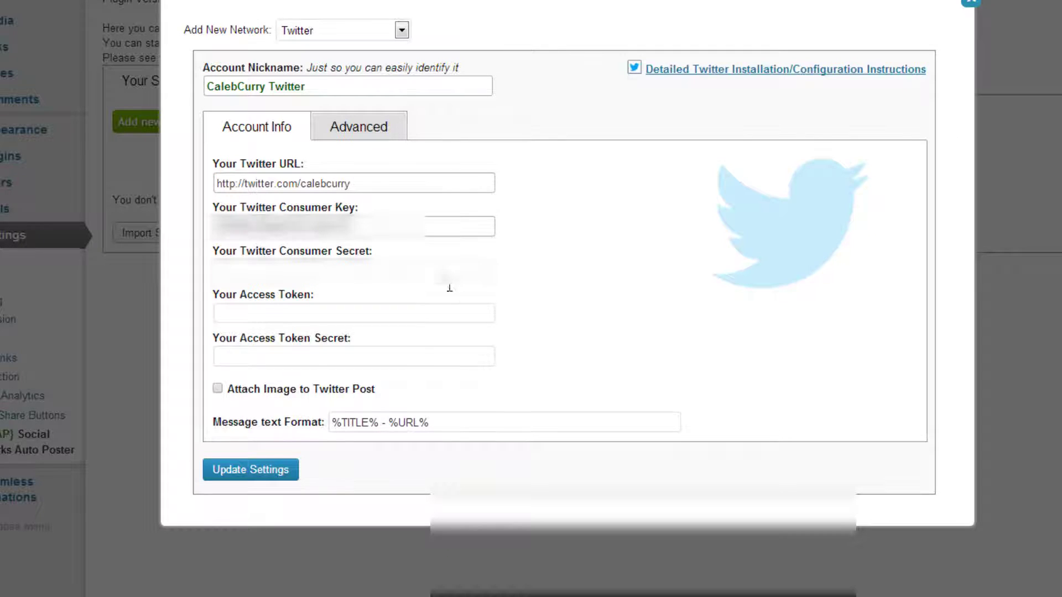
left_click(434, 267)
key("ctrl+v")
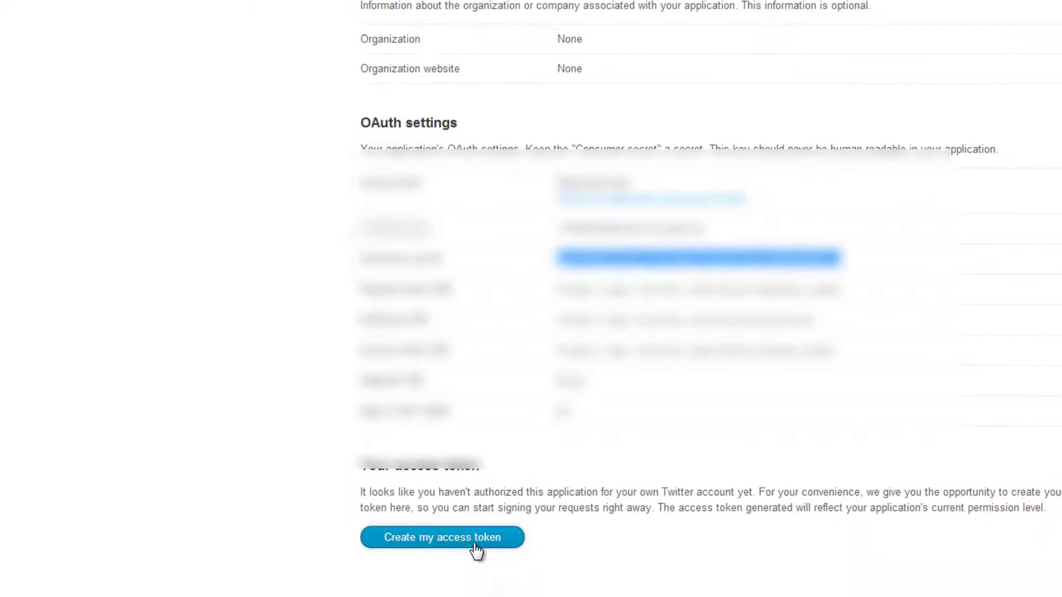
Create the Auto Post app's access token.
left_click(475, 552)
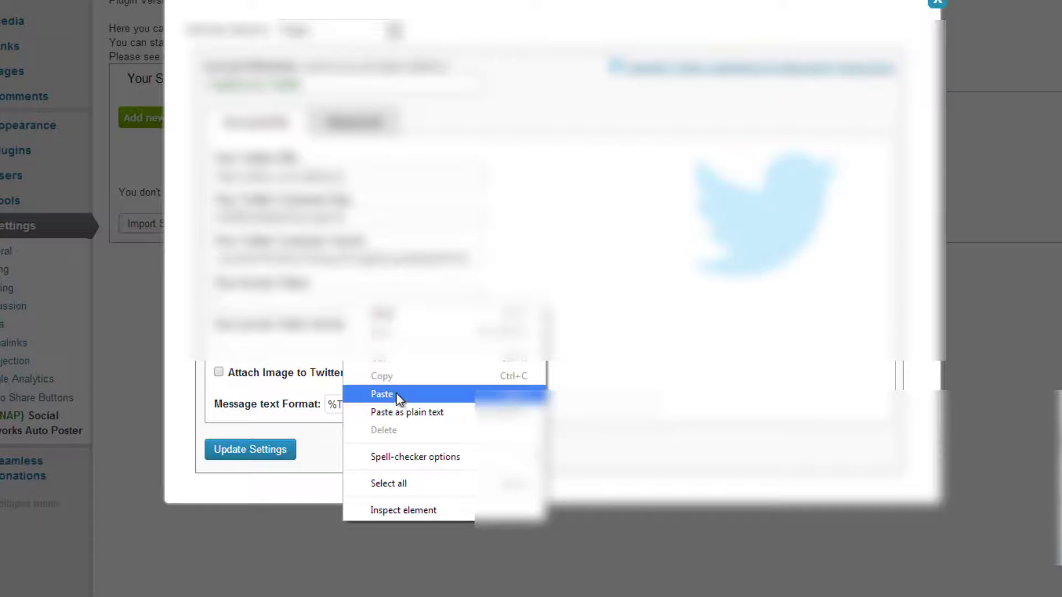
Paste the access token and access token secret into the Twitter form and save the settings.
left_click(396, 394)
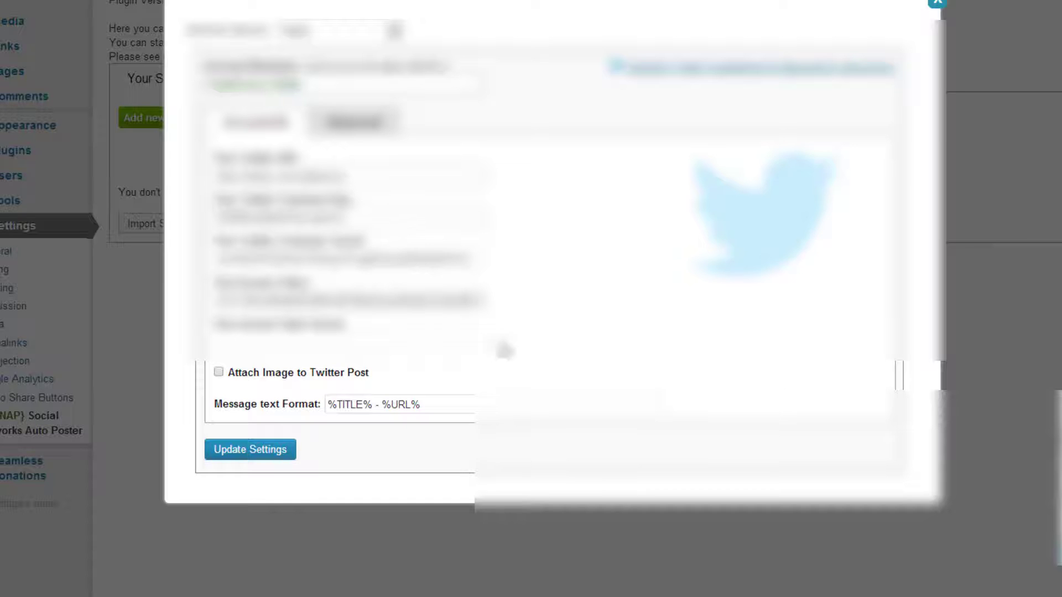
right_click(392, 344)
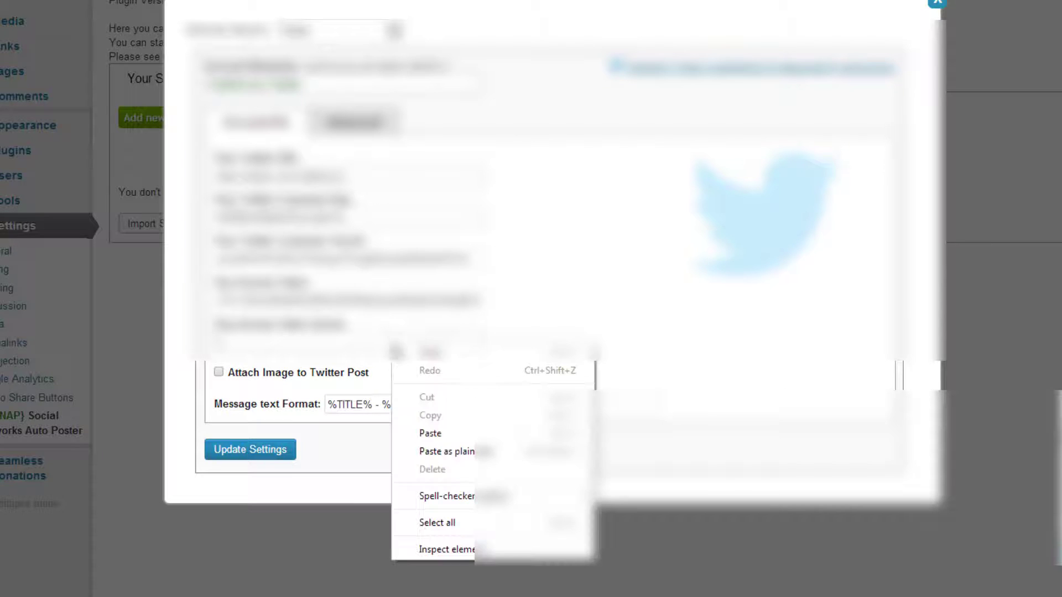
left_click(429, 433)
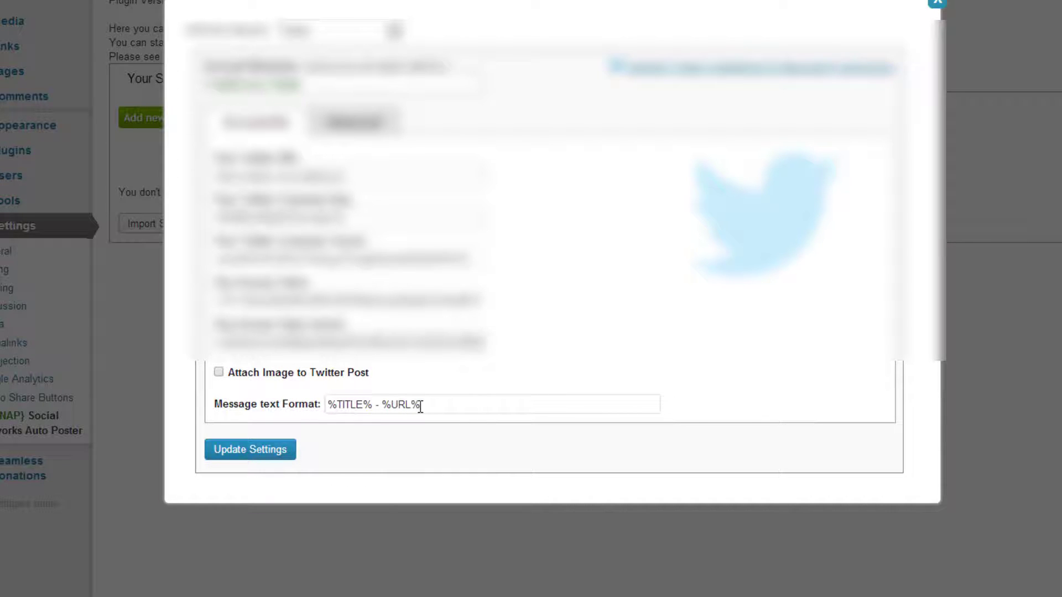
left_click(247, 456)
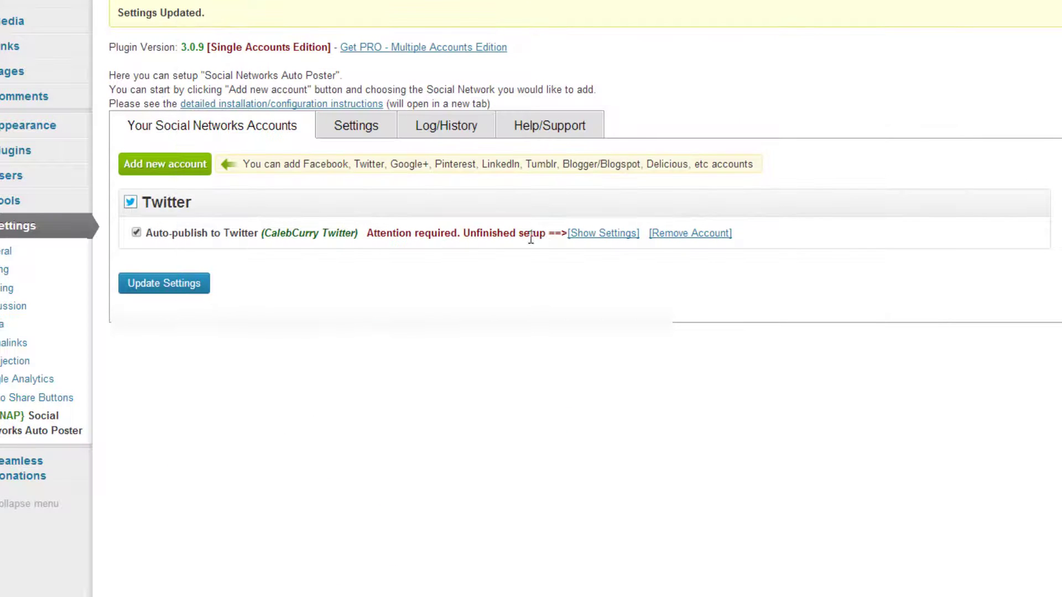
Send a test post to Twitter from the Twitter account settings and dismiss the result message.
left_click(604, 235)
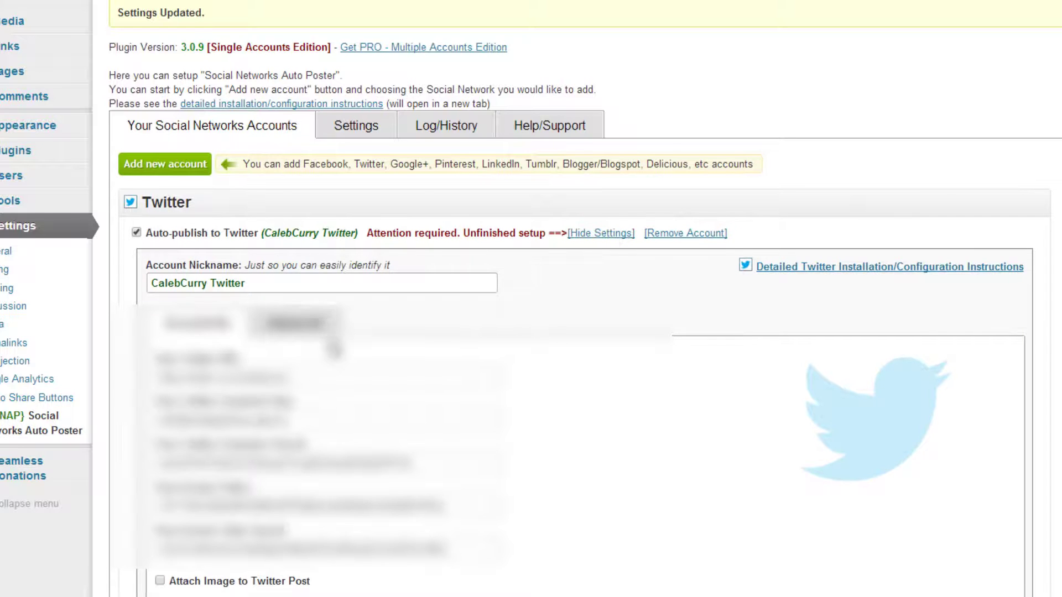
scroll(341, 288, "down", 2)
scroll(655, 570, "down", 3)
left_click(655, 569)
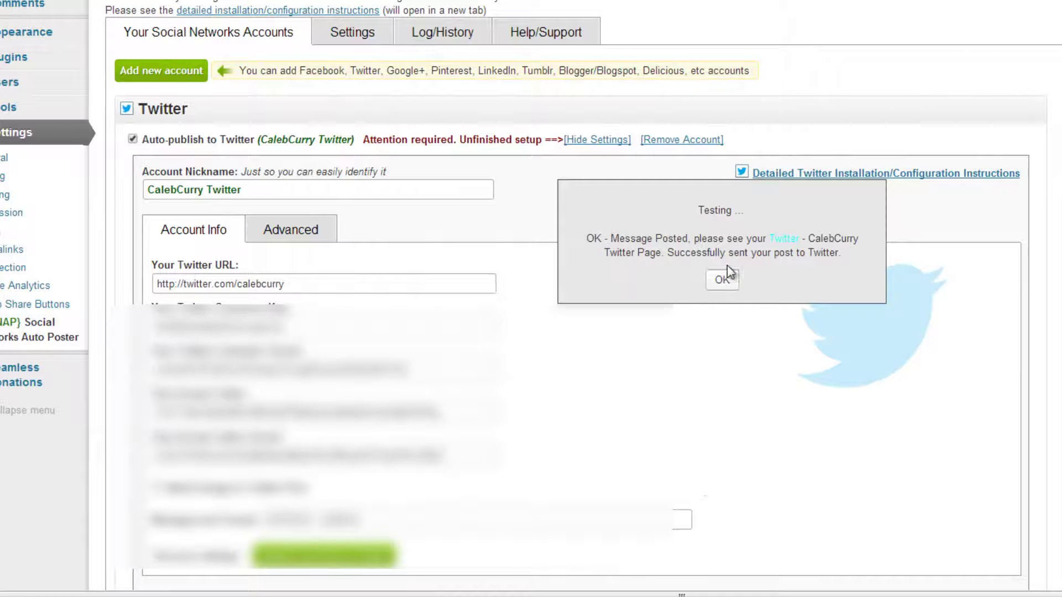
left_click(729, 285)
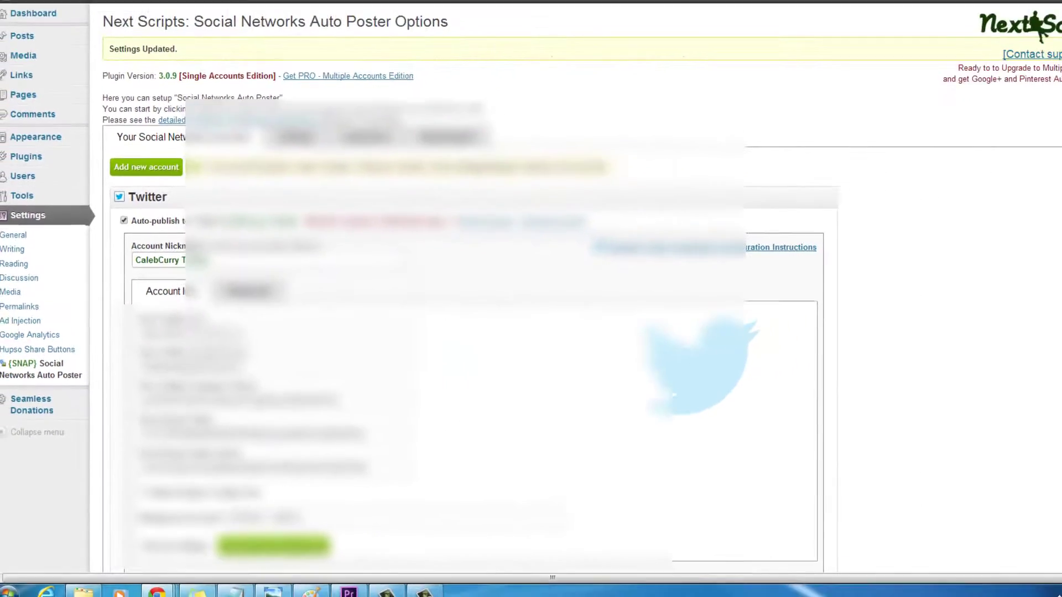
Delete the test tweet on twitter.com, then go back to the WordPress auto-poster settings.
left_click(161, 3)
left_click(230, 4)
type("twitter.com")
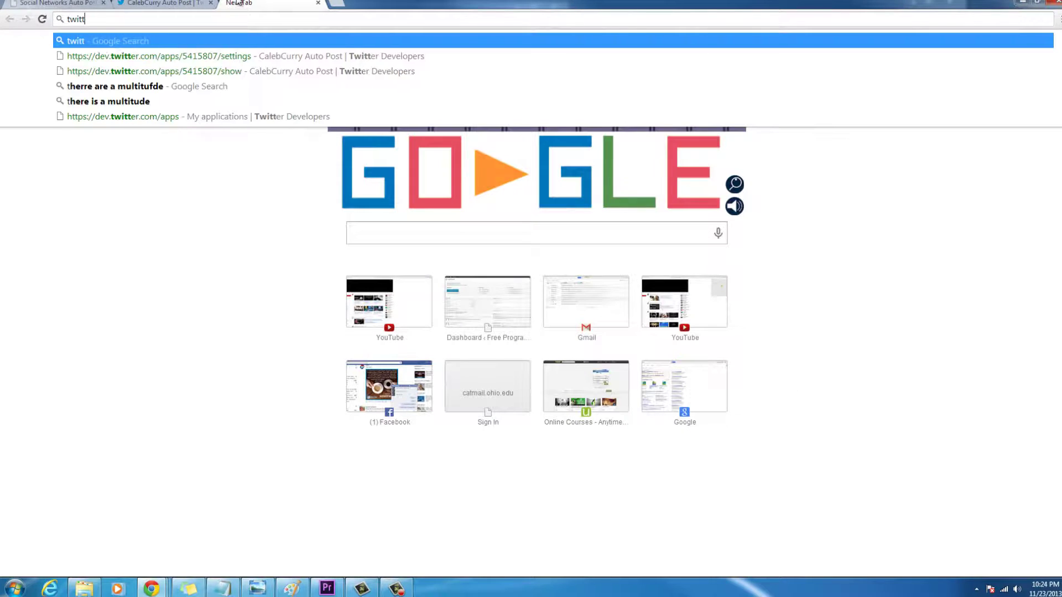
key("Return")
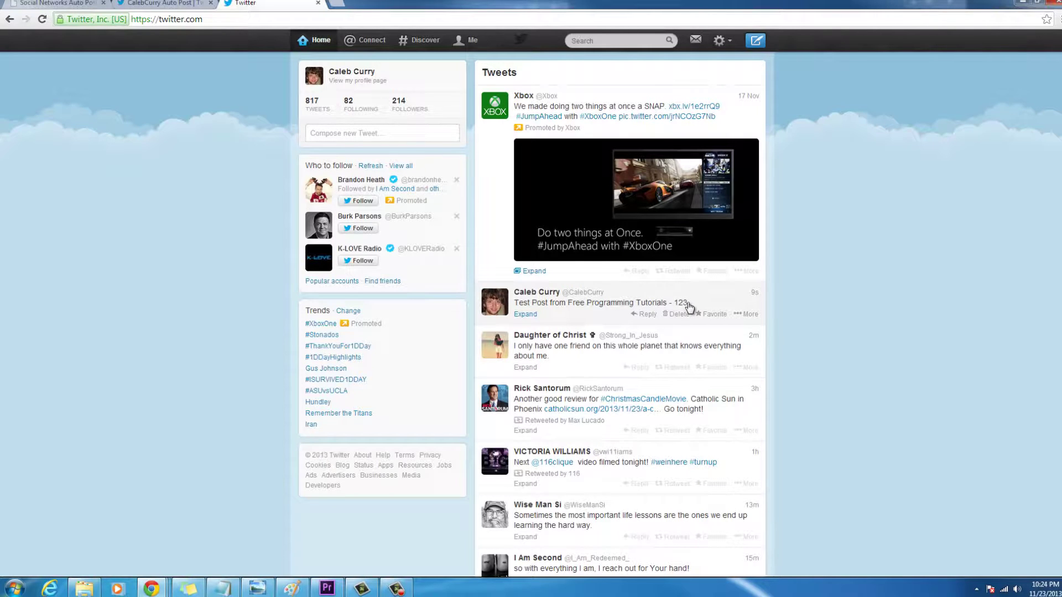
left_click(678, 314)
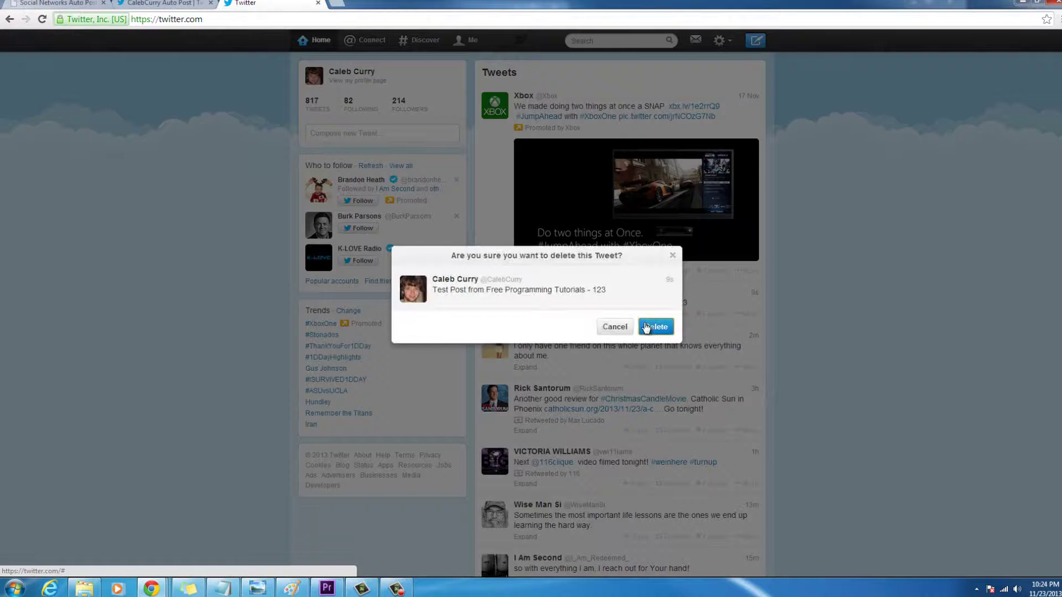
left_click(657, 327)
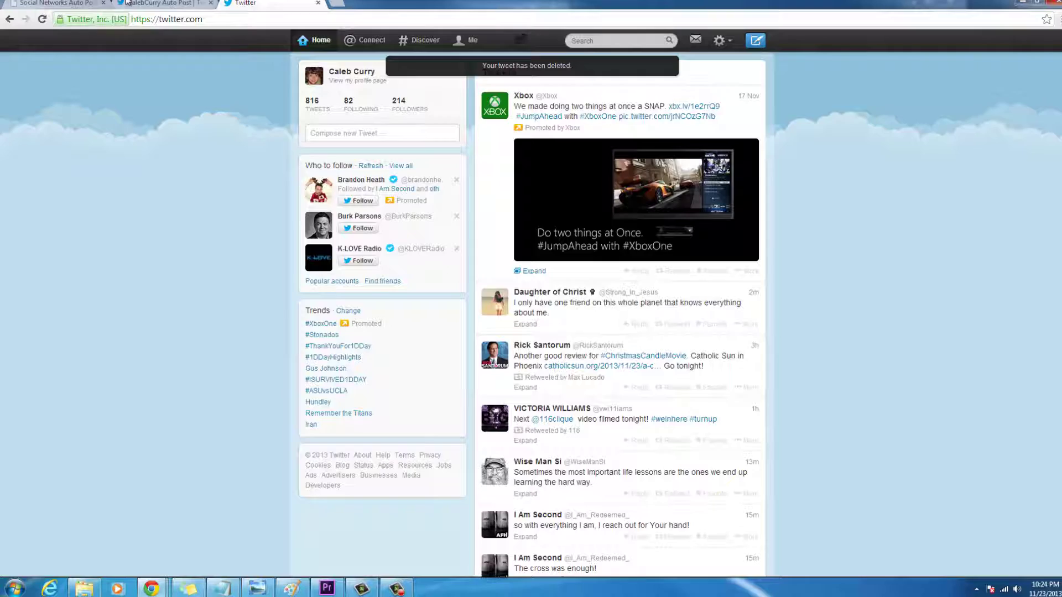
left_click(127, 3)
left_click(34, 3)
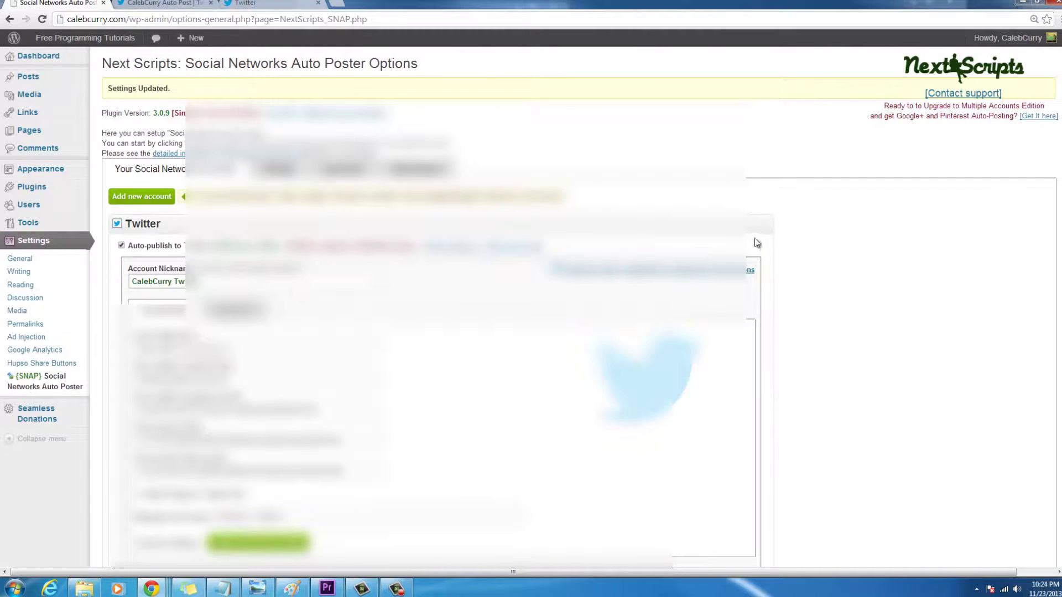
Save the auto-poster settings, publish a post titled 'Twar' with body 'Test', and view it.
scroll(757, 245, "down", 3)
left_click(142, 489)
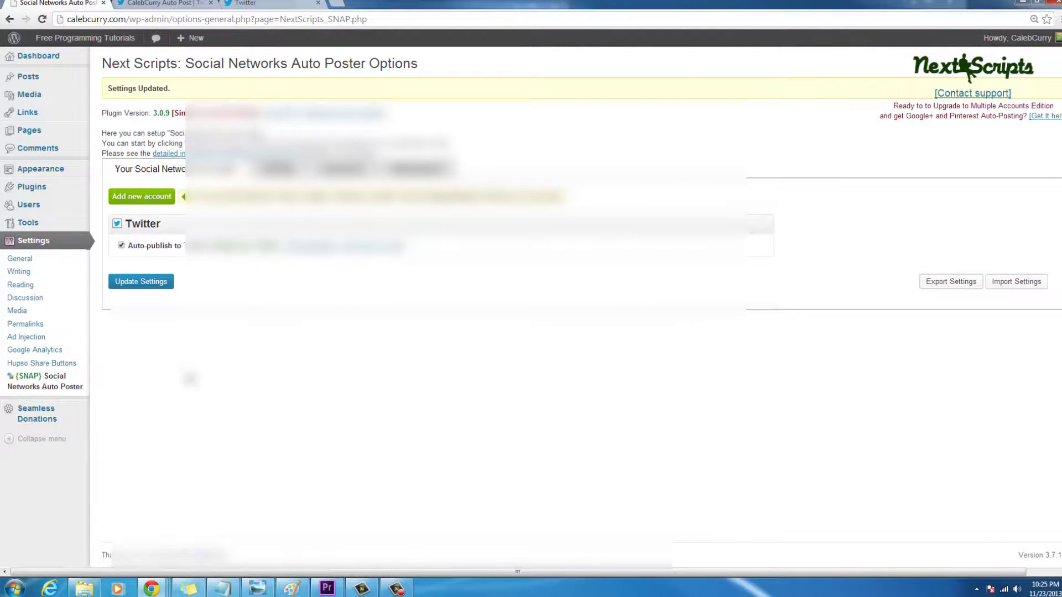
left_click(101, 76)
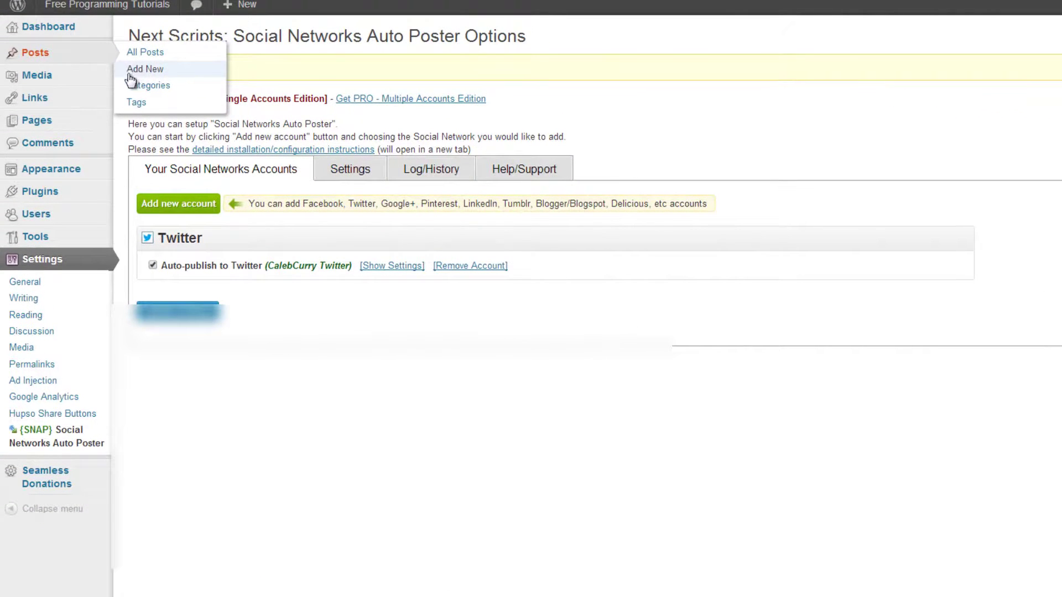
left_click(145, 70)
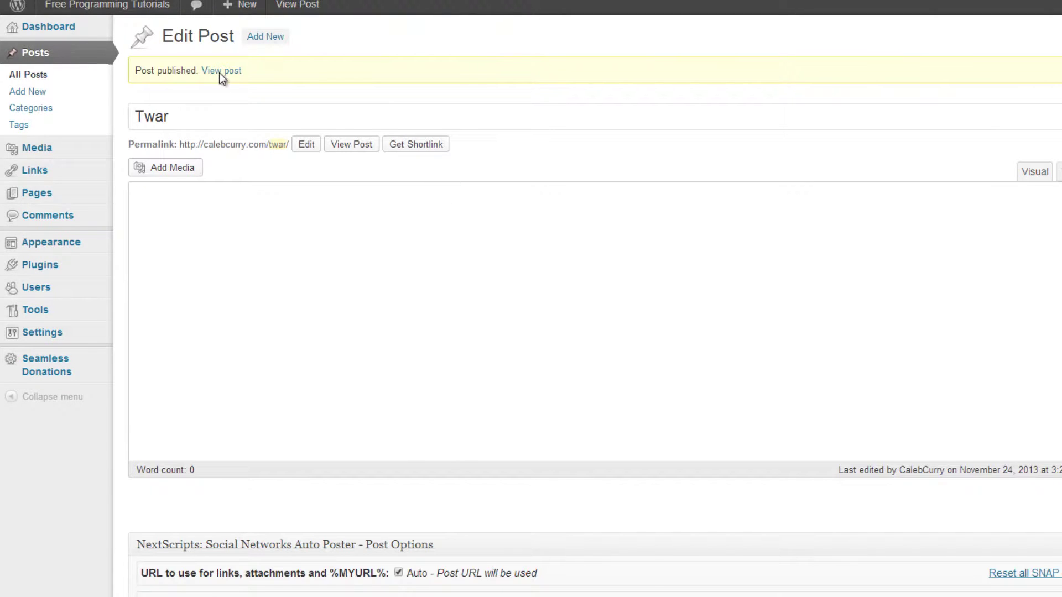
left_click(222, 72)
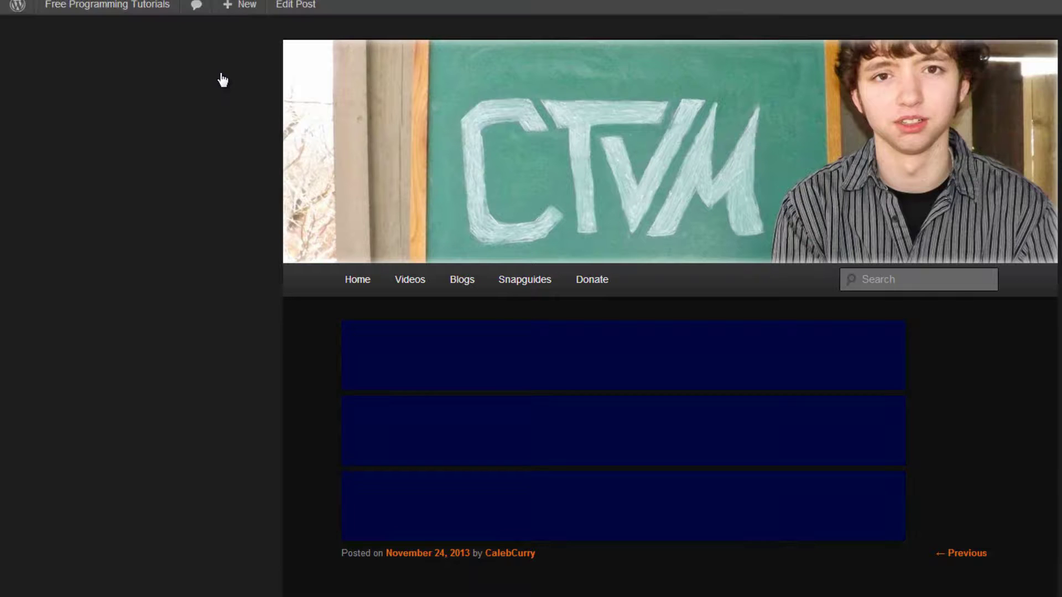
scroll(215, 248, "down", 8)
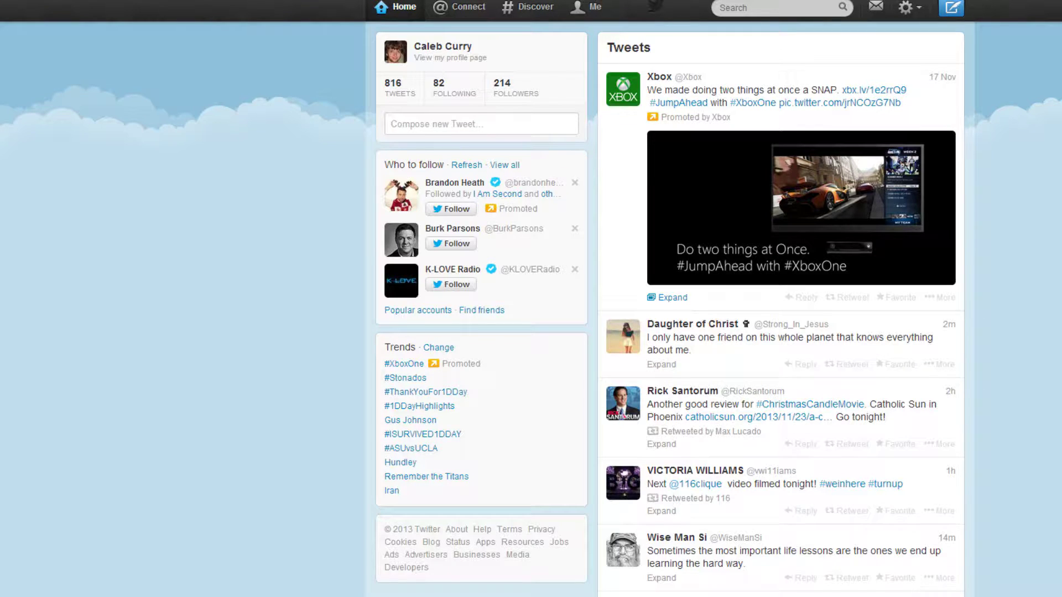
Refresh Twitter and check the profile's tweets for the auto-posted 'Twar' link.
key("F5")
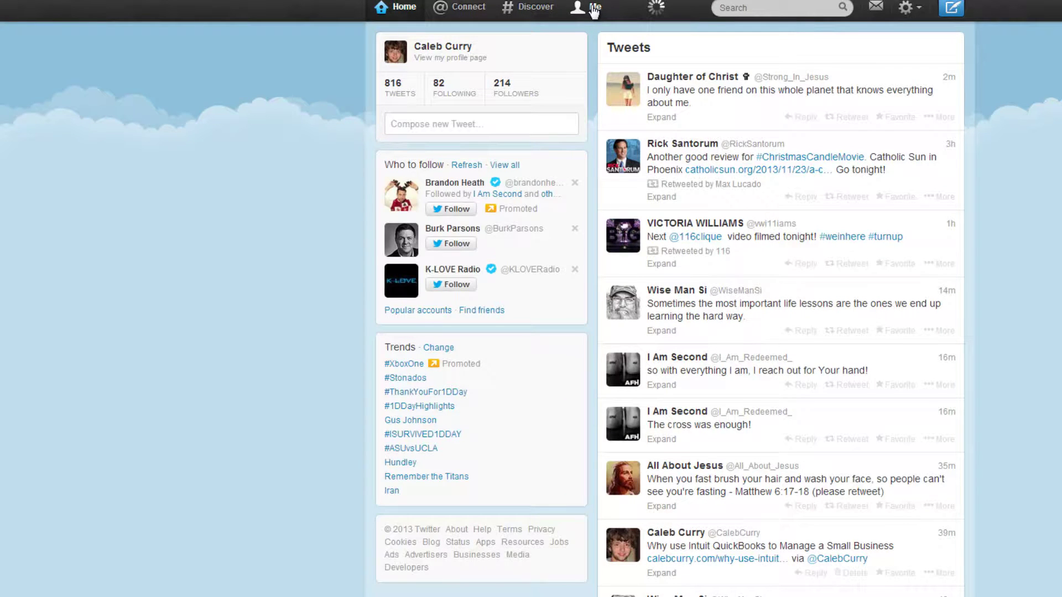
left_click(593, 9)
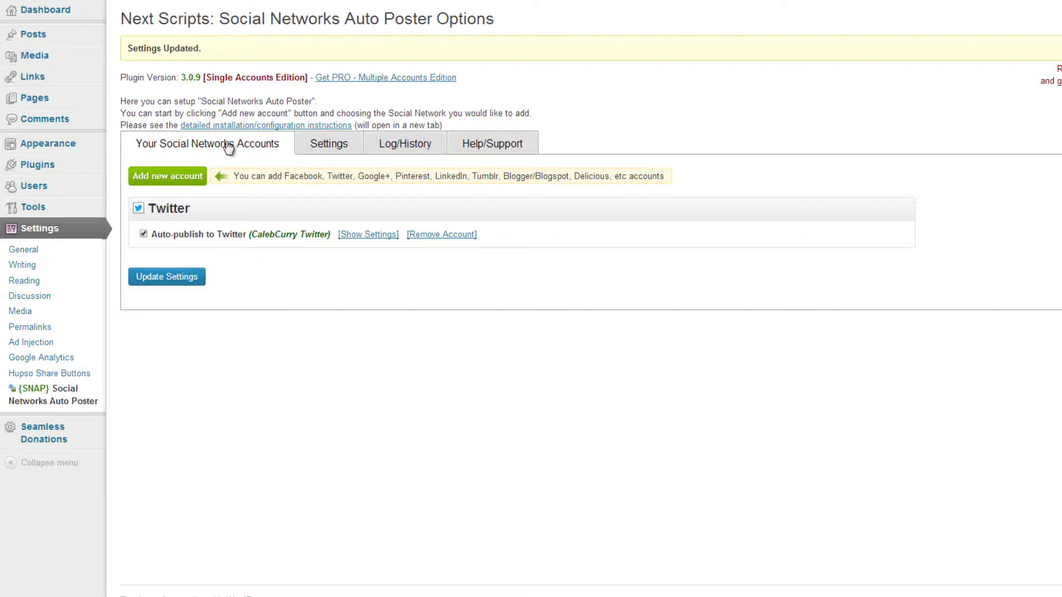
Add a new network account to the auto-poster with Facebook as the network.
left_click(186, 175)
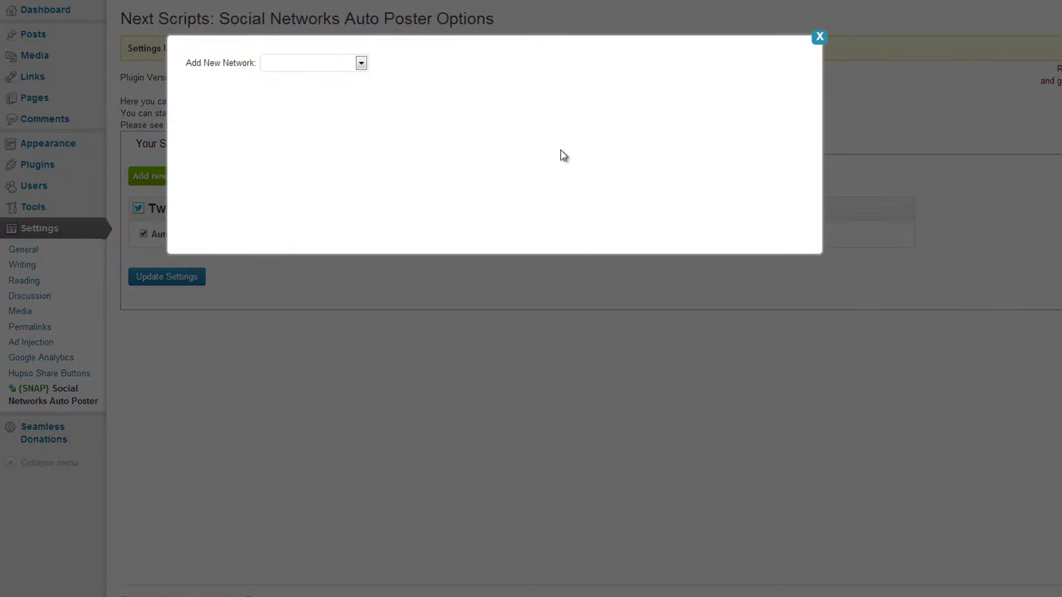
left_click(320, 60)
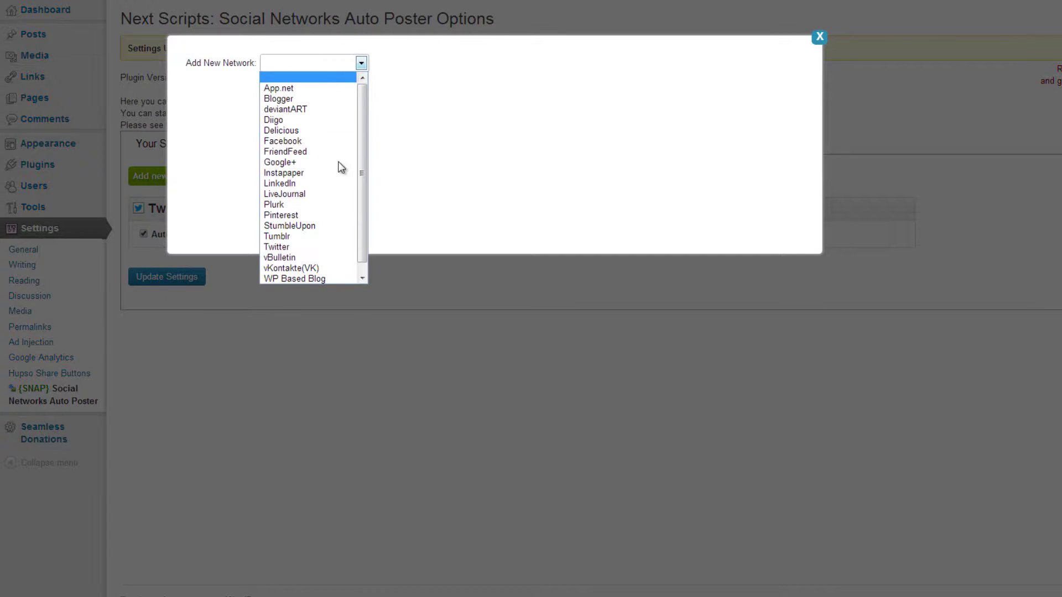
left_click(283, 141)
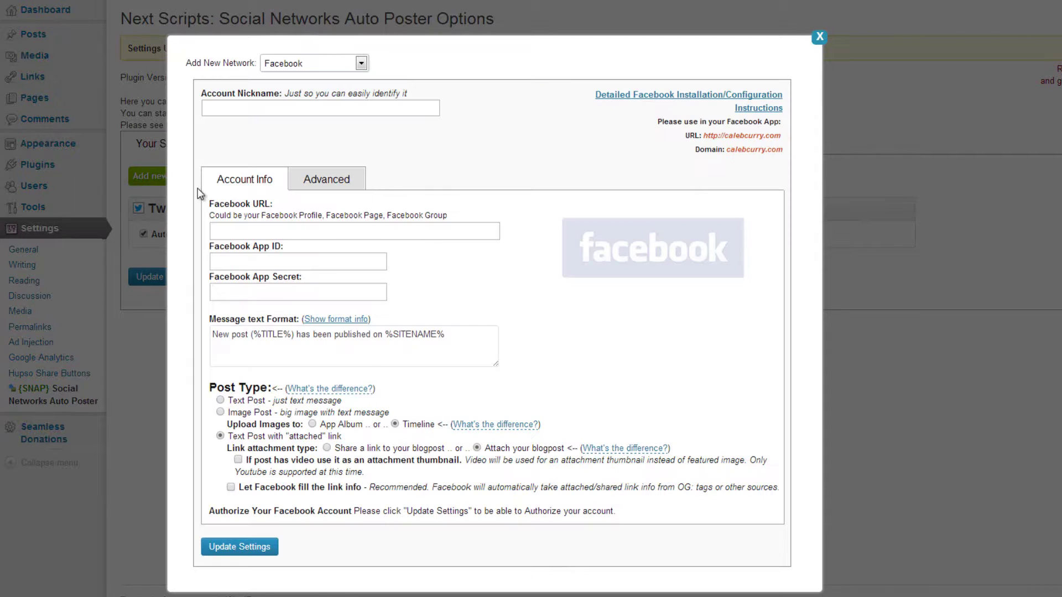
Open the Facebook setup instructions in a new tab and switch to it.
right_click(635, 94)
left_click(657, 100)
key("ctrl+Tab")
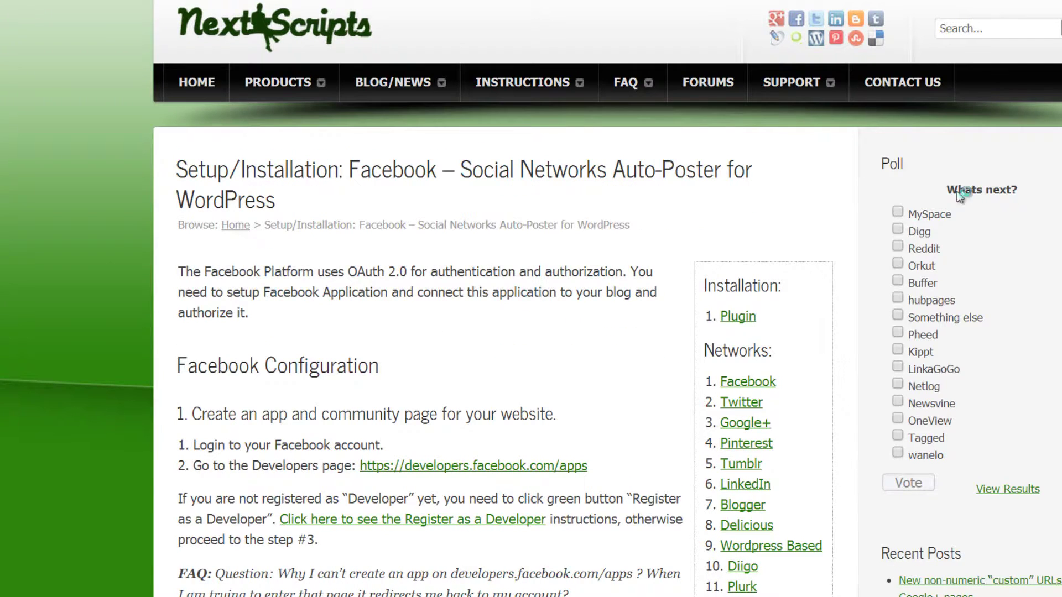
scroll(487, 437, "down", 5)
scroll(431, 307, "down", 15)
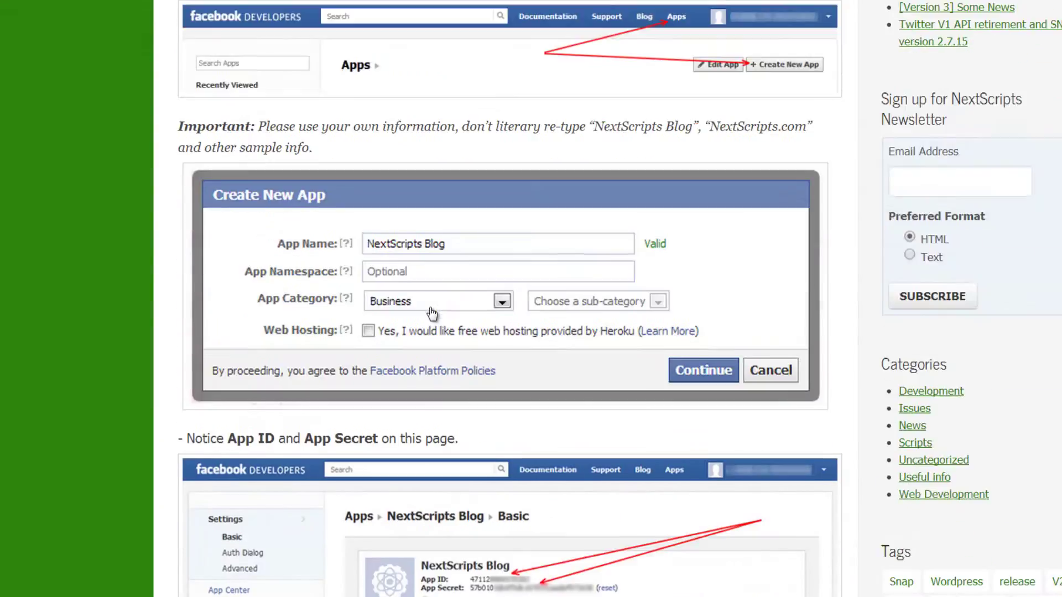
scroll(437, 310, "down", 2)
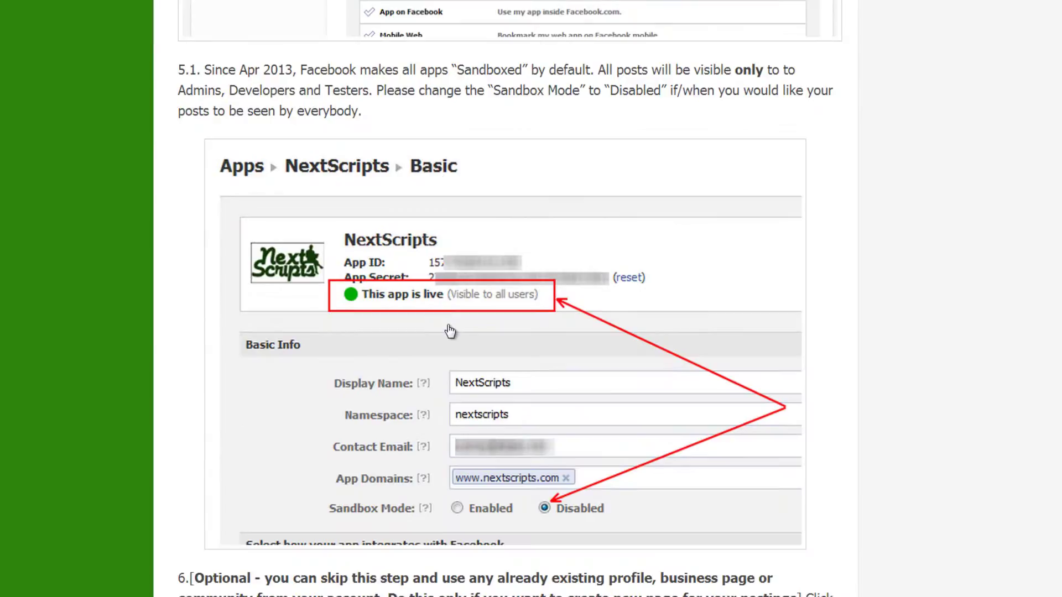
scroll(451, 331, "up", 20)
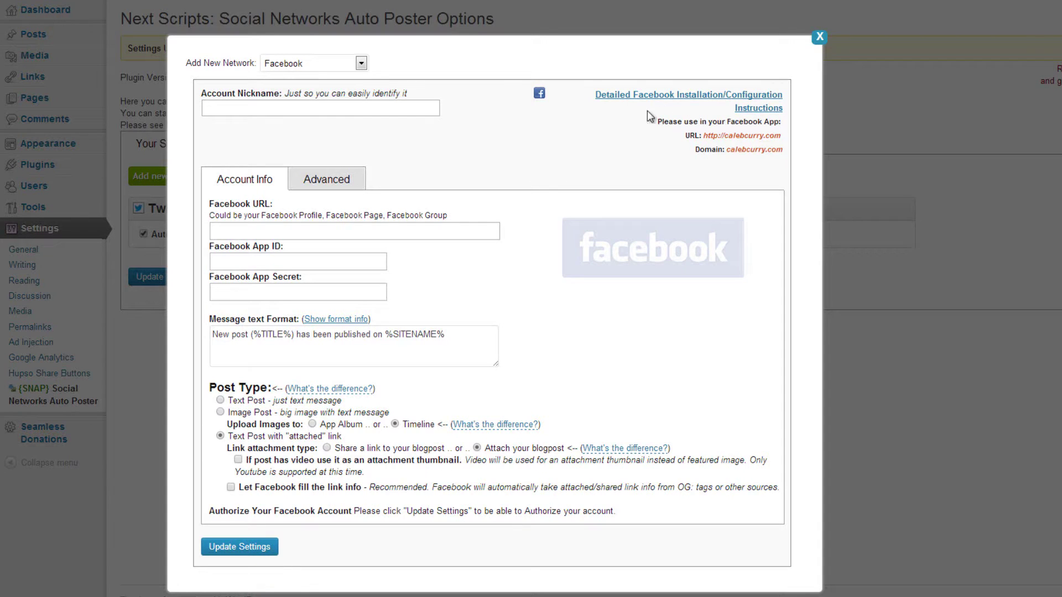
Reopen the Add New Network list and dismiss it, keeping Facebook selected.
left_click(295, 64)
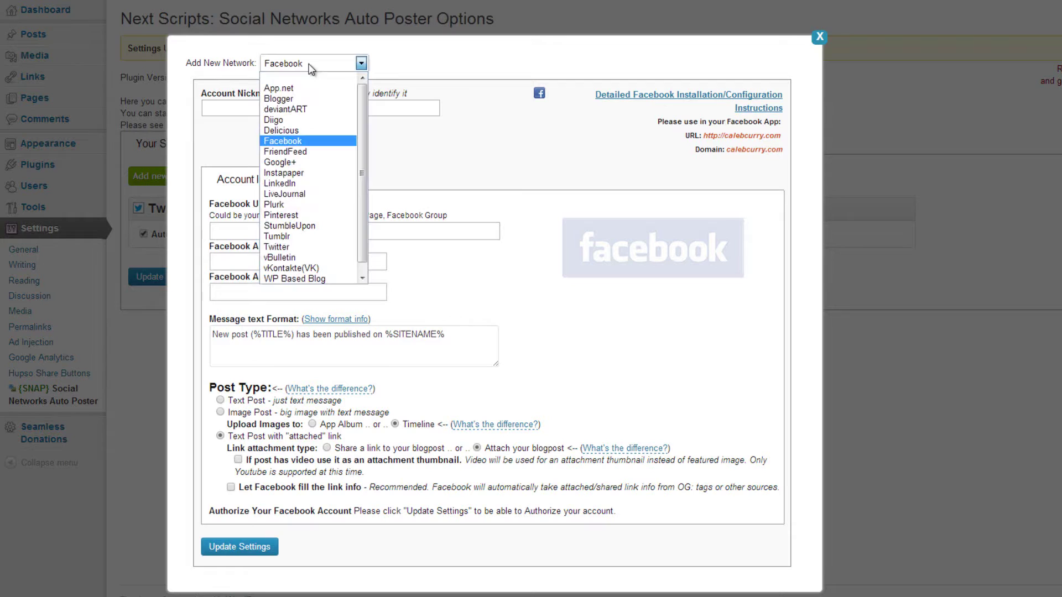
left_click(602, 175)
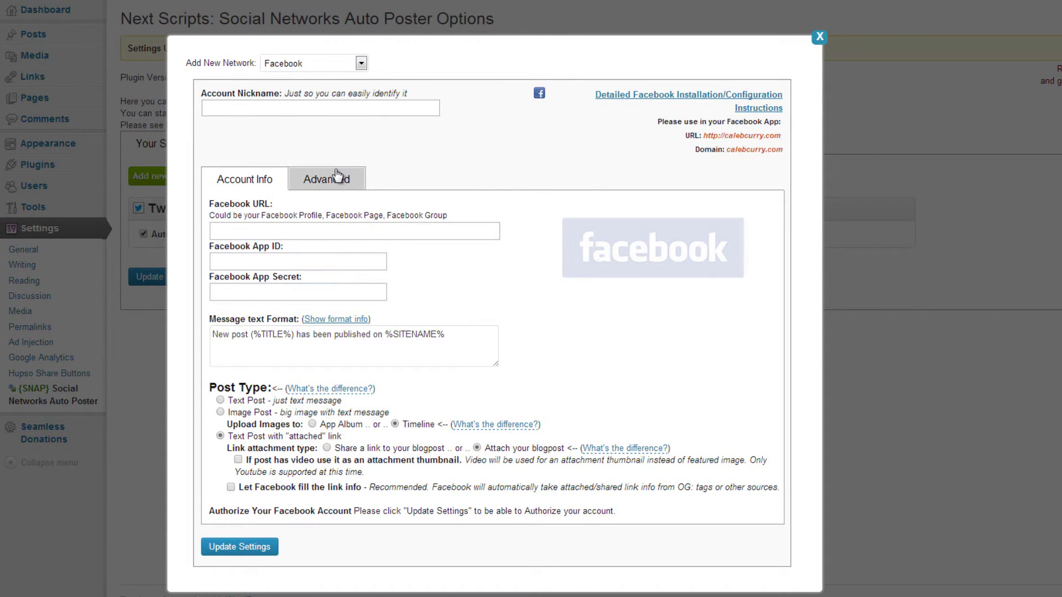